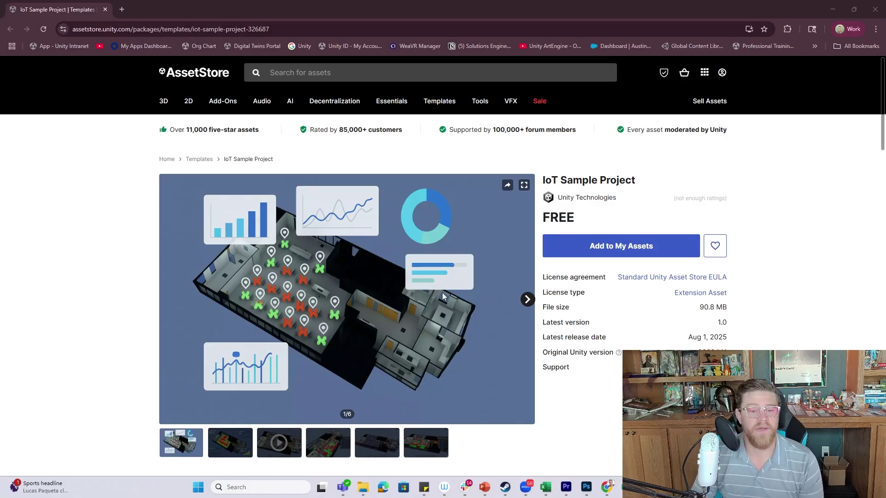
Look through the preview images of the IoT Sample Project on its Asset Store page.
{"action": "scroll", "coordinate": [283, 261], "scroll_direction": "down", "scroll_amount": 2}
{"action": "scroll", "coordinate": [768, 317], "scroll_direction": "up", "scroll_amount": 1}
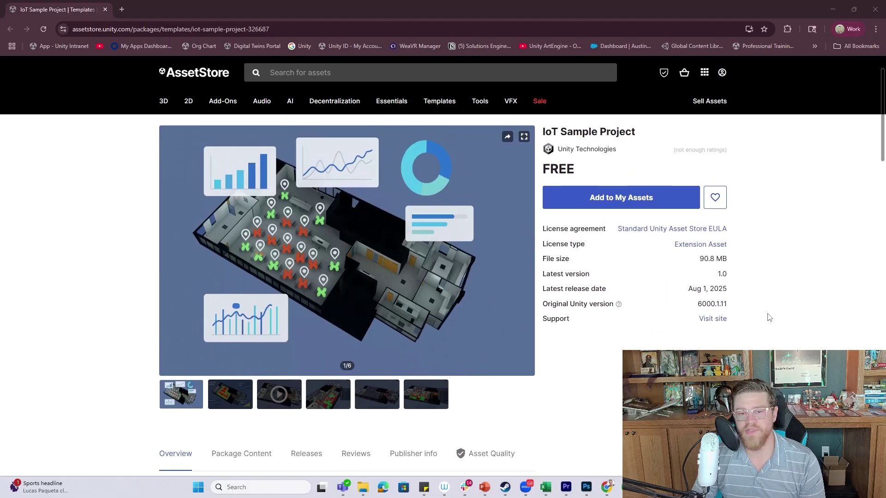
{"action": "left_click", "coordinate": [235, 405]}
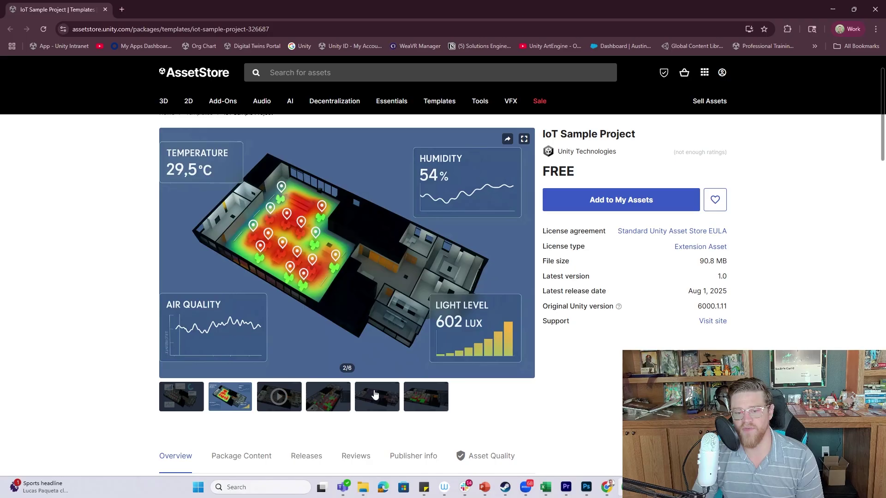
{"action": "left_click", "coordinate": [345, 410]}
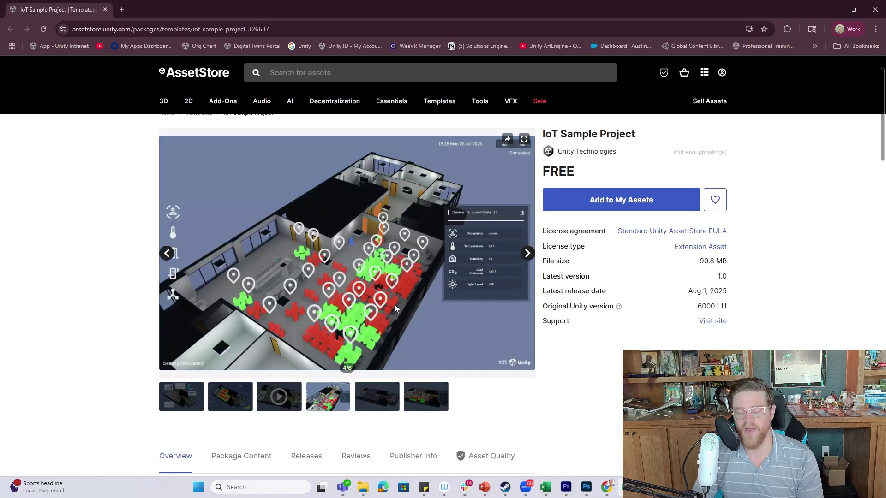
{"action": "left_click", "coordinate": [381, 406]}
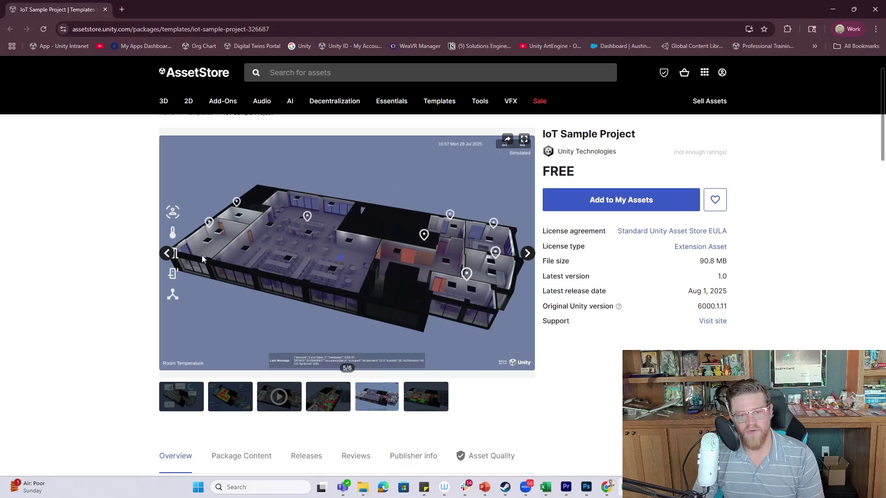
{"action": "left_click", "coordinate": [432, 408]}
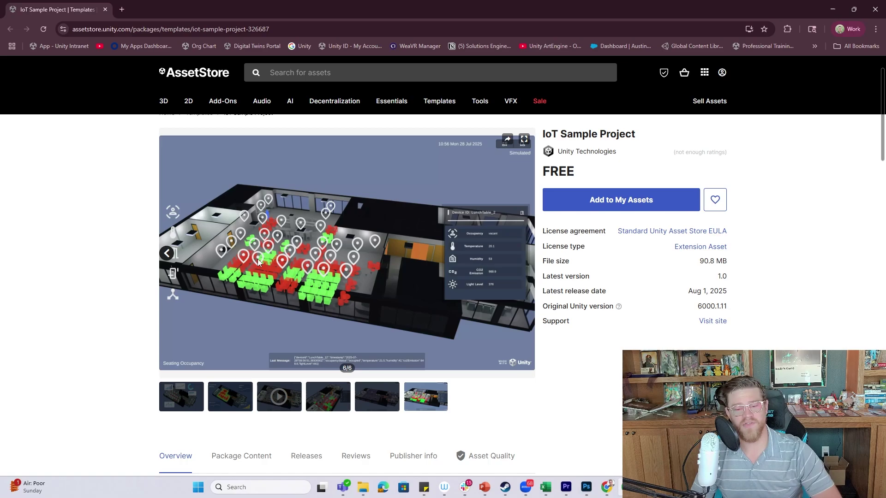
Read the IoT Sample Project's render pipeline compatibility, description, WebGL demo link and listed third-party components.
{"action": "scroll", "coordinate": [141, 264], "scroll_direction": "down", "scroll_amount": 7}
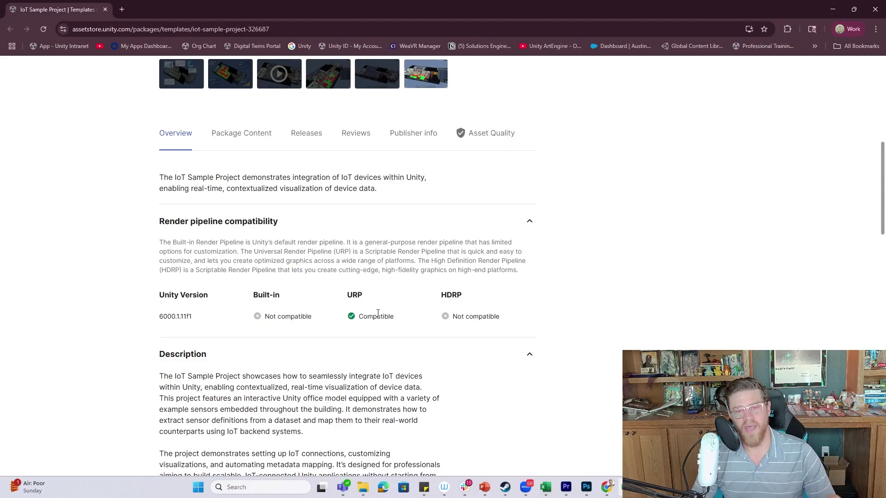
{"action": "scroll", "coordinate": [406, 309], "scroll_direction": "down", "scroll_amount": 3}
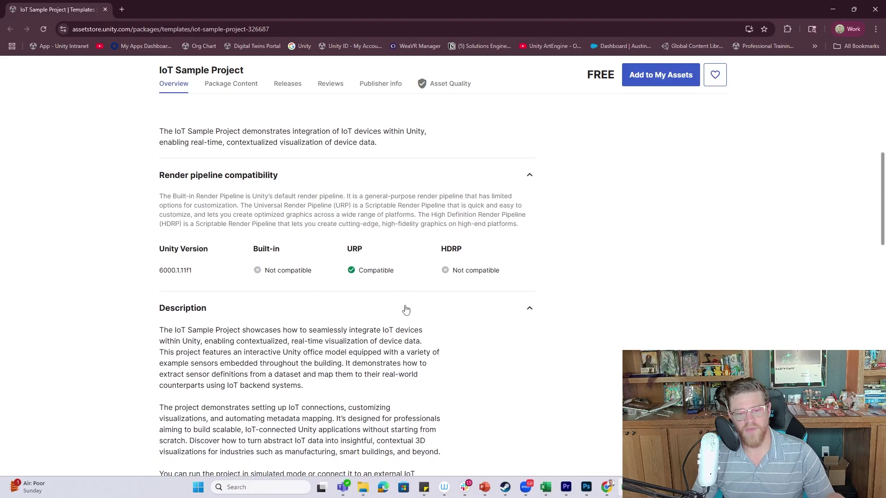
{"action": "scroll", "coordinate": [520, 310], "scroll_direction": "down", "scroll_amount": 1}
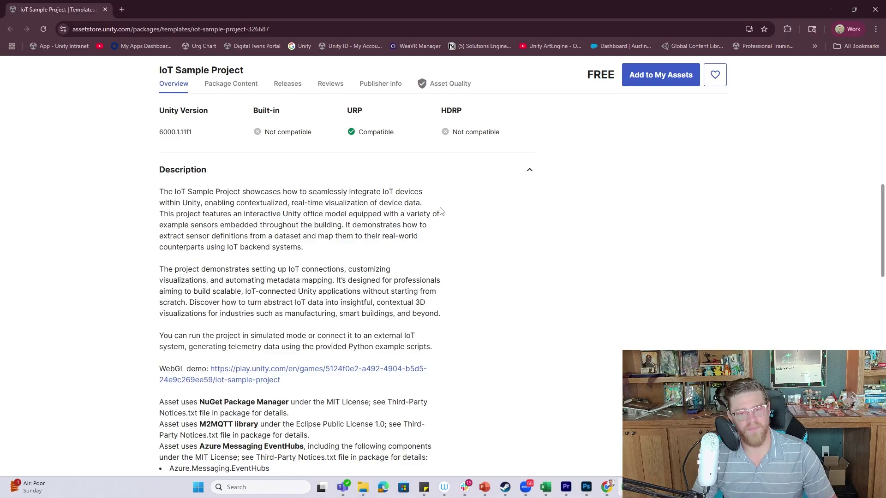
{"action": "scroll", "coordinate": [473, 223], "scroll_direction": "down", "scroll_amount": 2}
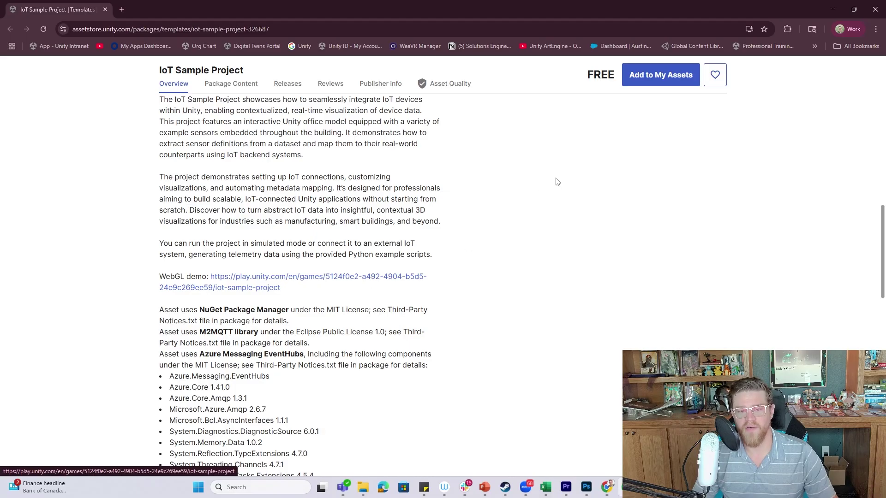
{"action": "scroll", "coordinate": [551, 186], "scroll_direction": "up", "scroll_amount": 2}
{"action": "scroll", "coordinate": [523, 323], "scroll_direction": "down", "scroll_amount": 3}
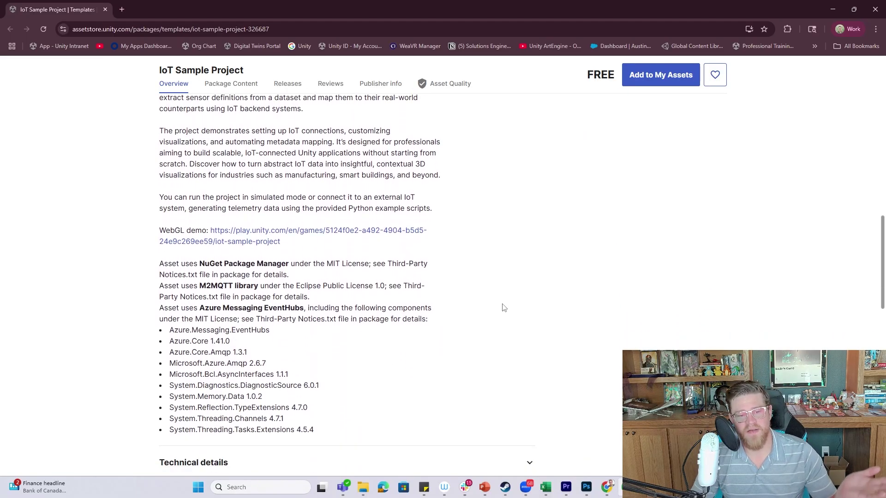
{"action": "scroll", "coordinate": [457, 294], "scroll_direction": "down", "scroll_amount": 2}
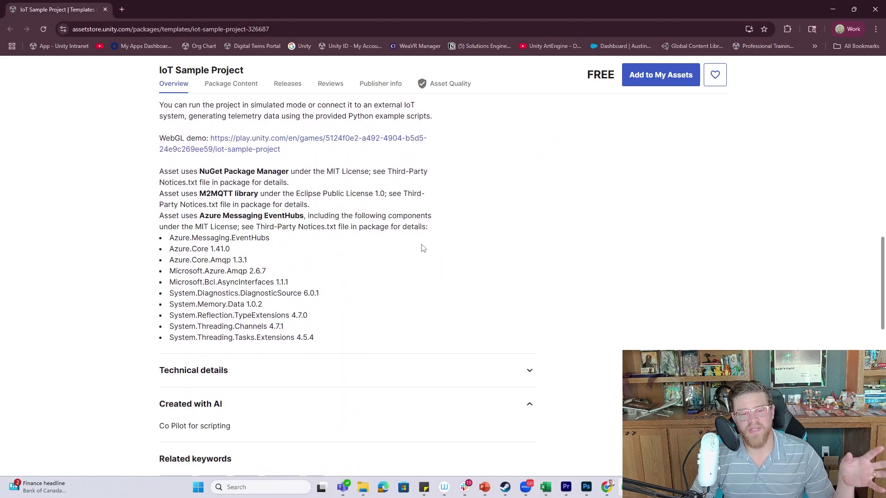
{"action": "scroll", "coordinate": [442, 215], "scroll_direction": "up", "scroll_amount": 1}
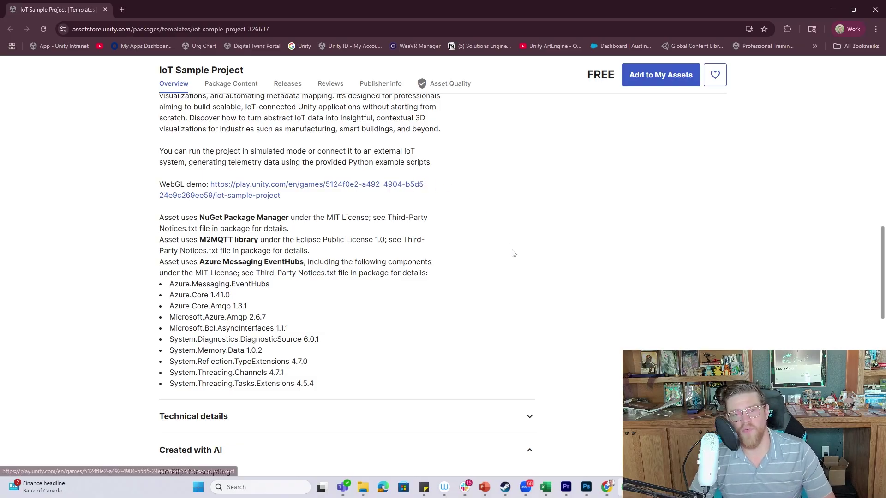
{"action": "scroll", "coordinate": [492, 240], "scroll_direction": "up", "scroll_amount": 1}
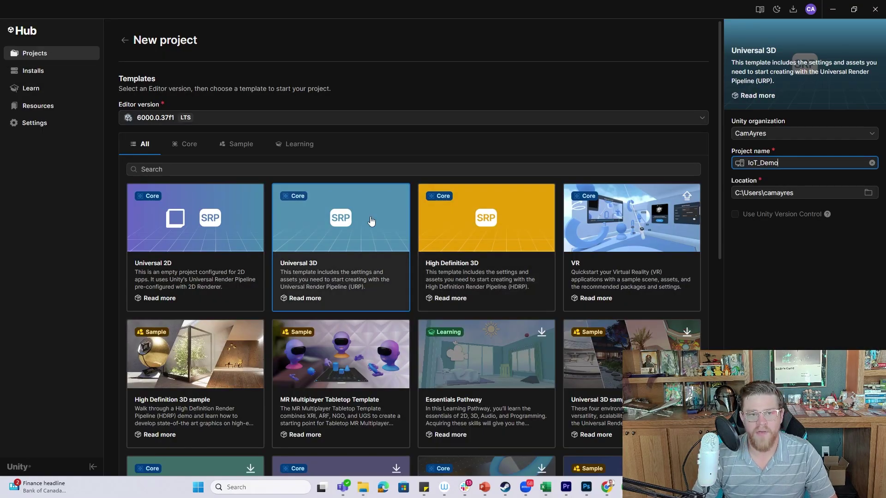
In Unity Hub's new project setup, choose editor version 6000.2.0b2 and the Universal 3D template.
{"action": "scroll", "coordinate": [369, 217], "scroll_direction": "down", "scroll_amount": 1}
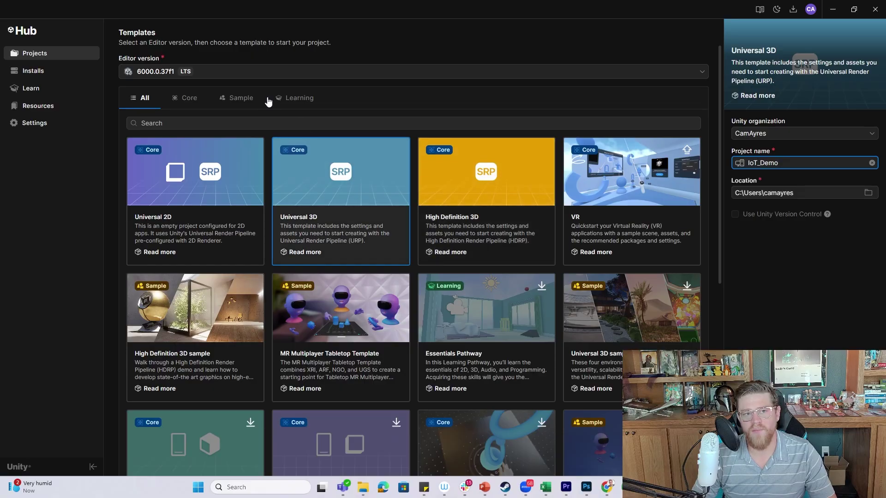
{"action": "left_click", "coordinate": [180, 74]}
{"action": "left_click", "coordinate": [235, 110]}
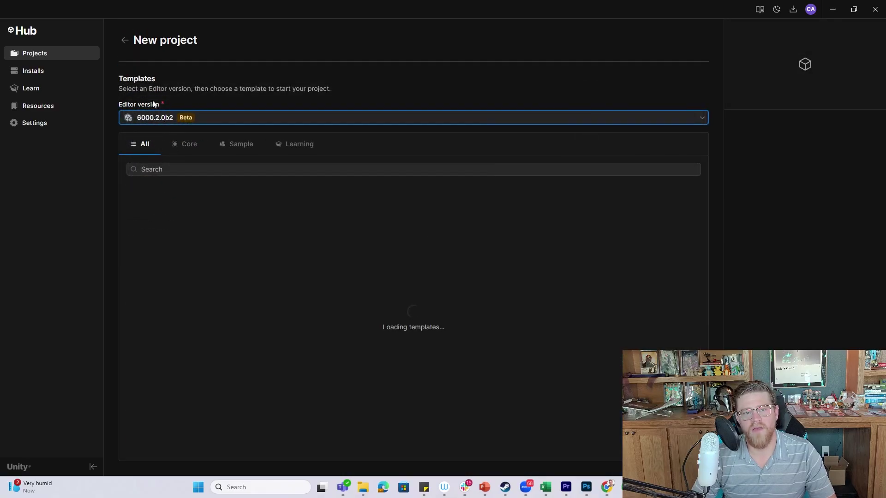
{"action": "scroll", "coordinate": [337, 199], "scroll_direction": "down", "scroll_amount": 2}
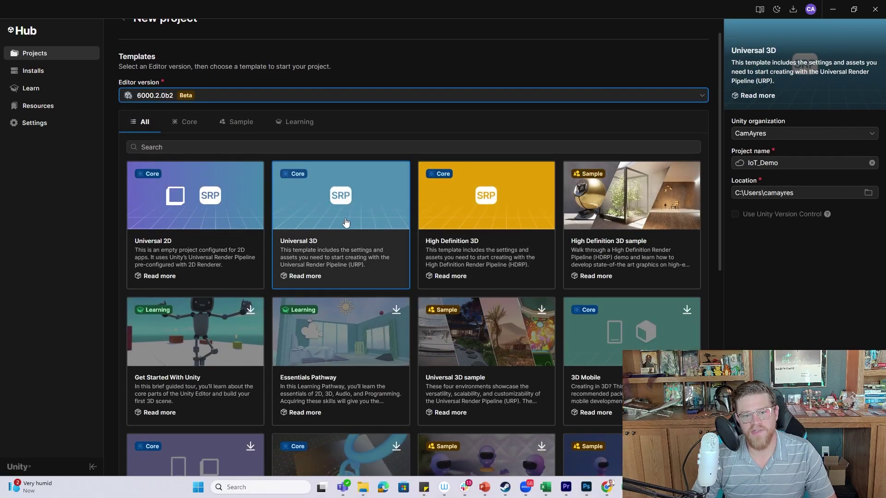
{"action": "left_click", "coordinate": [356, 148]}
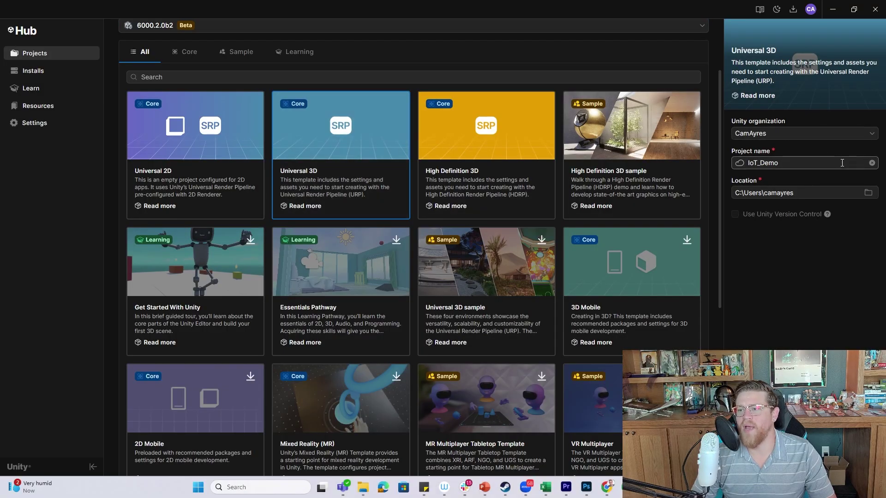
Set IoT_Demo up as a new project, reviewing the cloud and local project options, and create it.
{"action": "left_click", "coordinate": [815, 165]}
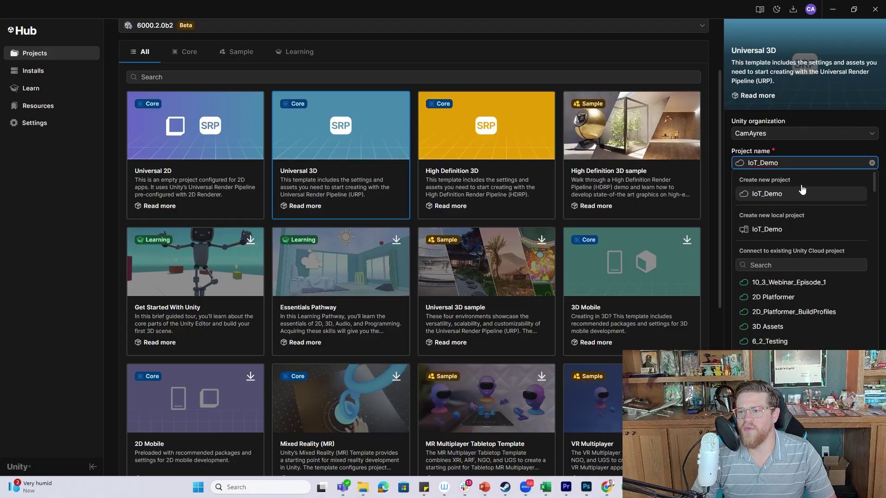
{"action": "left_click", "coordinate": [767, 194]}
{"action": "left_click", "coordinate": [761, 163]}
{"action": "scroll", "coordinate": [812, 269], "scroll_direction": "down", "scroll_amount": 3}
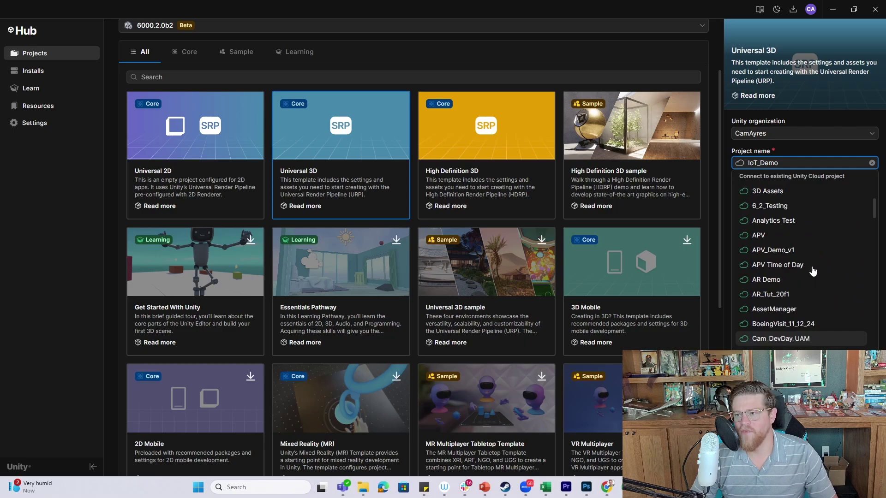
{"action": "scroll", "coordinate": [813, 269], "scroll_direction": "up", "scroll_amount": 3}
{"action": "left_click", "coordinate": [786, 194]}
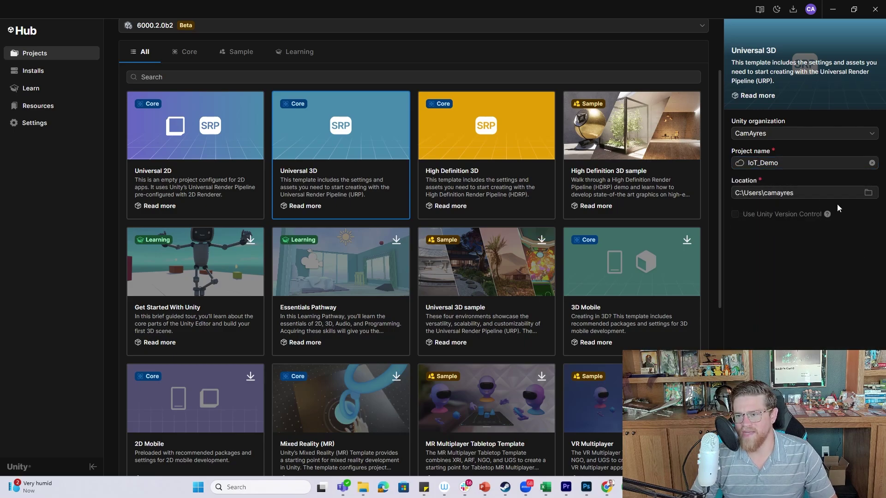
{"action": "left_click", "coordinate": [833, 164]}
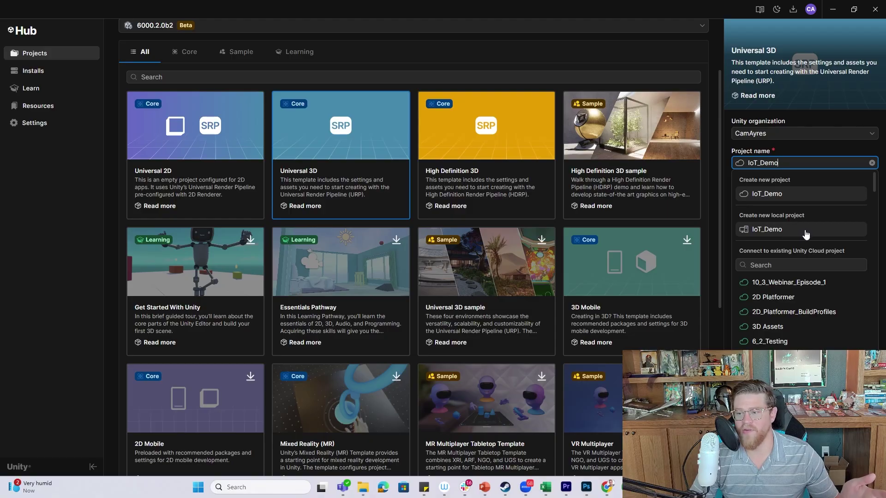
{"action": "key", "text": "Return"}
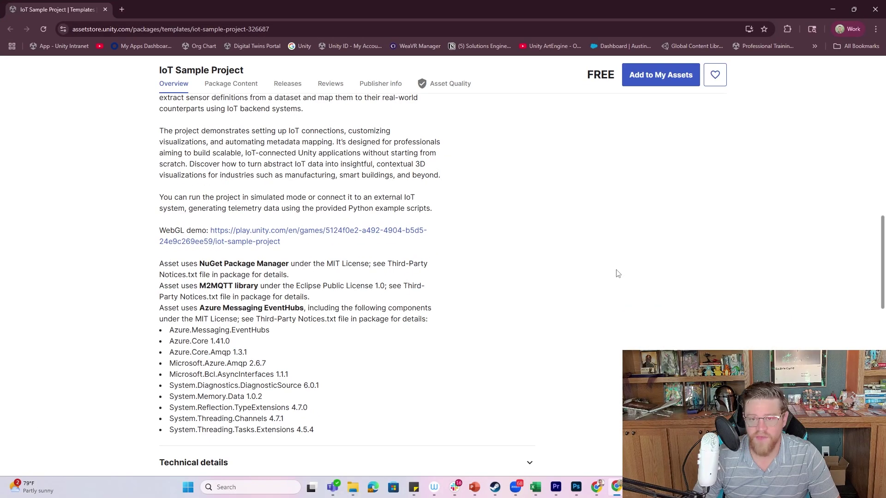
Add the free IoT Sample Project to My Assets on its Asset Store page in the browser and open it in the Unity Editor.
{"action": "scroll", "coordinate": [621, 263], "scroll_direction": "up", "scroll_amount": 10}
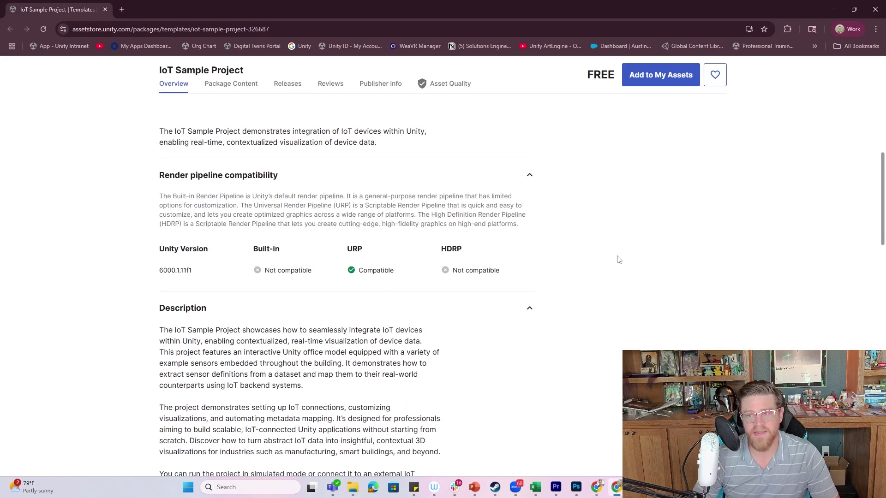
{"action": "scroll", "coordinate": [625, 252], "scroll_direction": "up", "scroll_amount": 1}
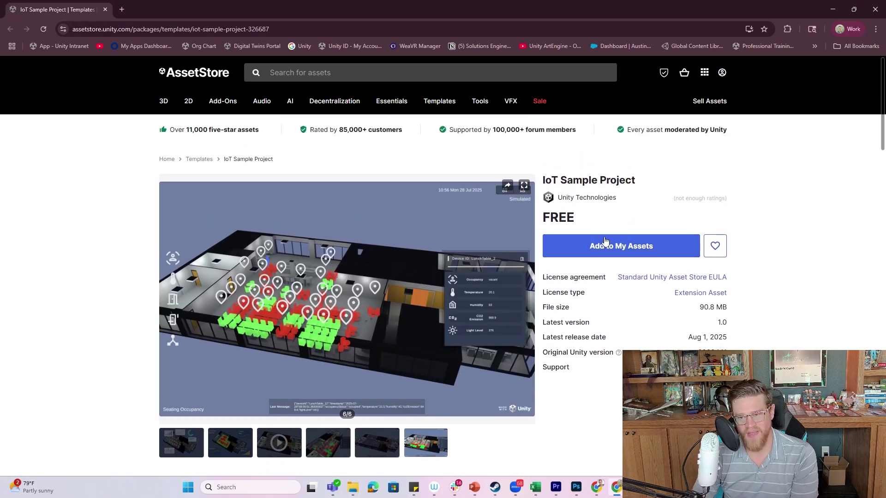
{"action": "left_click", "coordinate": [617, 247]}
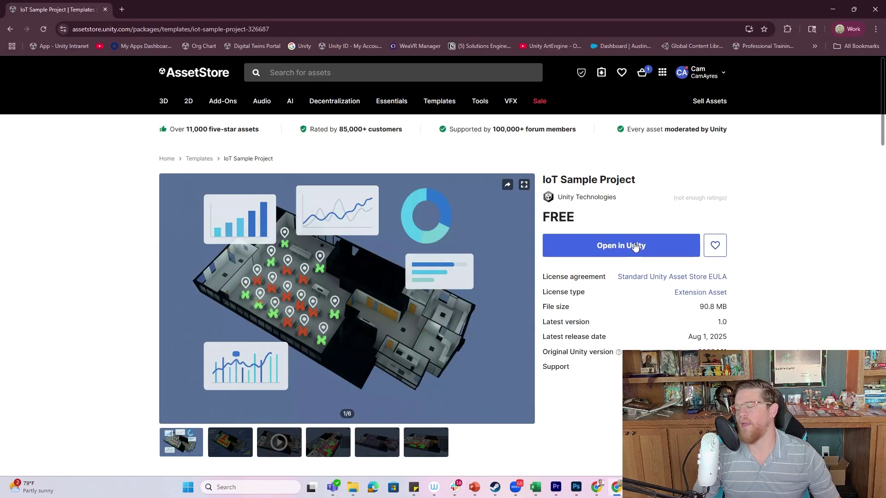
{"action": "left_click", "coordinate": [635, 246]}
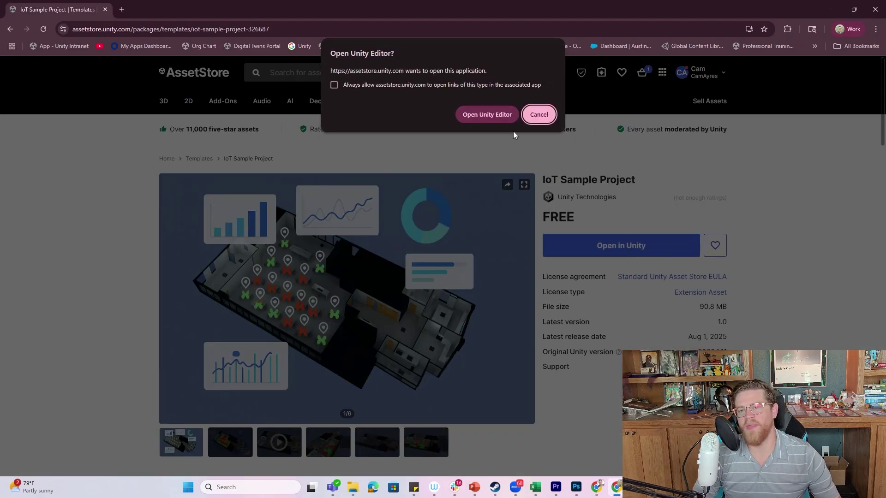
{"action": "left_click", "coordinate": [489, 120]}
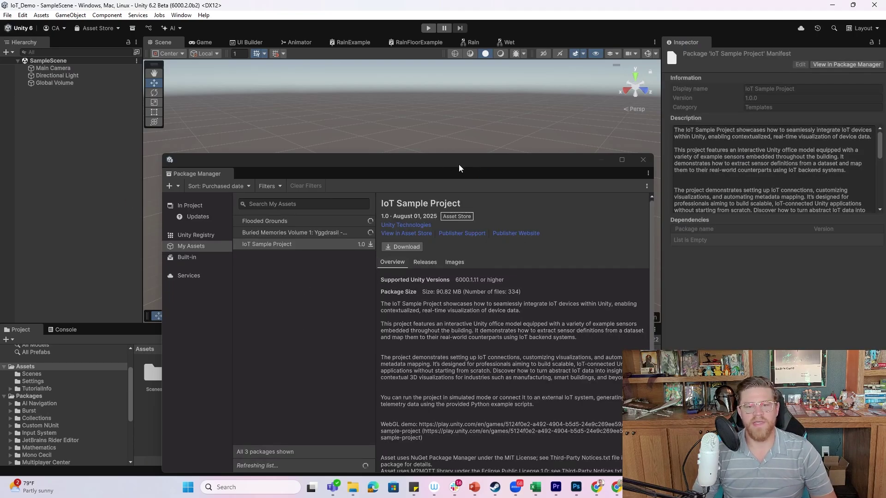
Download the IoT Sample Project package and install or upgrade its required package dependencies, allowing the current project settings to be overwritten.
{"action": "left_click_drag", "start_coordinate": [459, 164], "coordinate": [477, 89]}
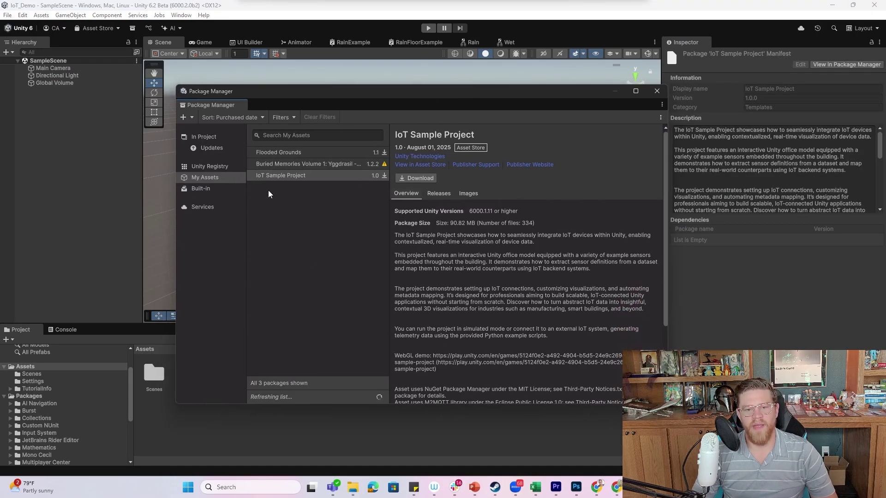
{"action": "left_click", "coordinate": [422, 178]}
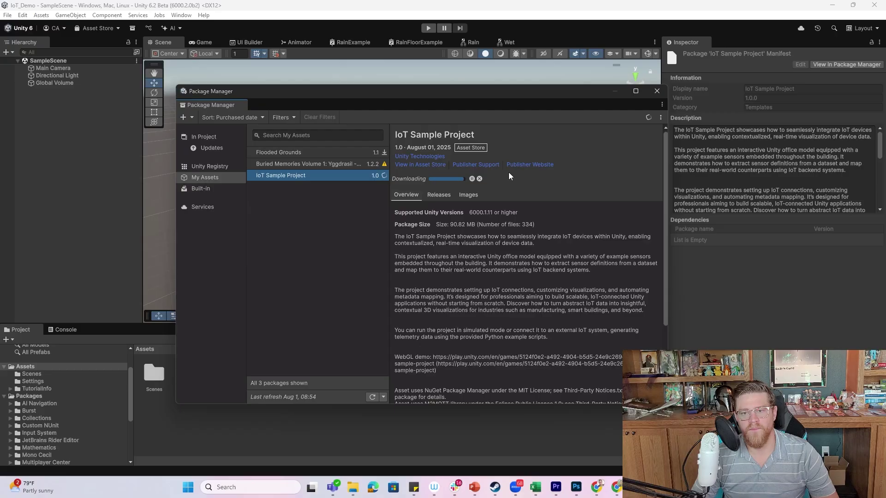
{"action": "left_click", "coordinate": [459, 178]}
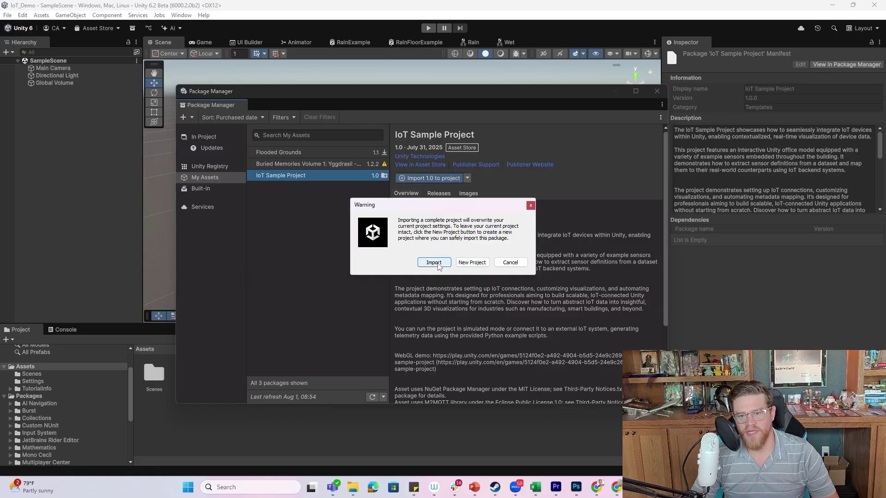
{"action": "left_click", "coordinate": [433, 263]}
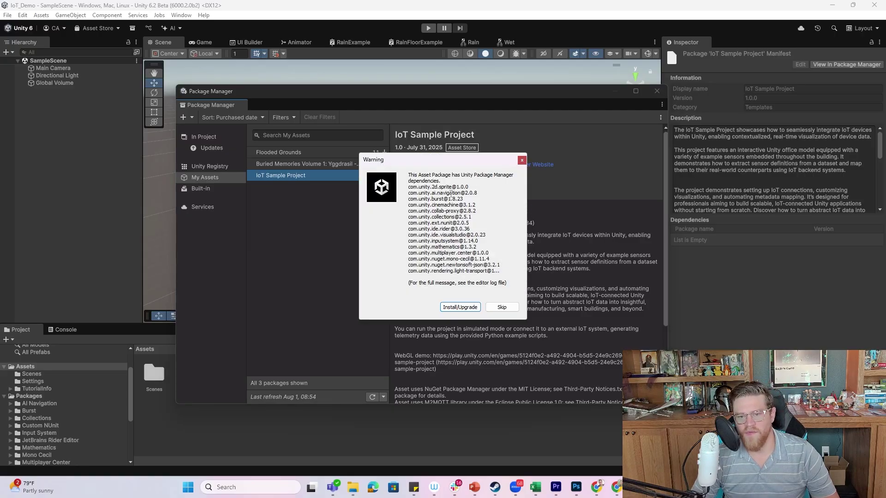
{"action": "left_click", "coordinate": [457, 307]}
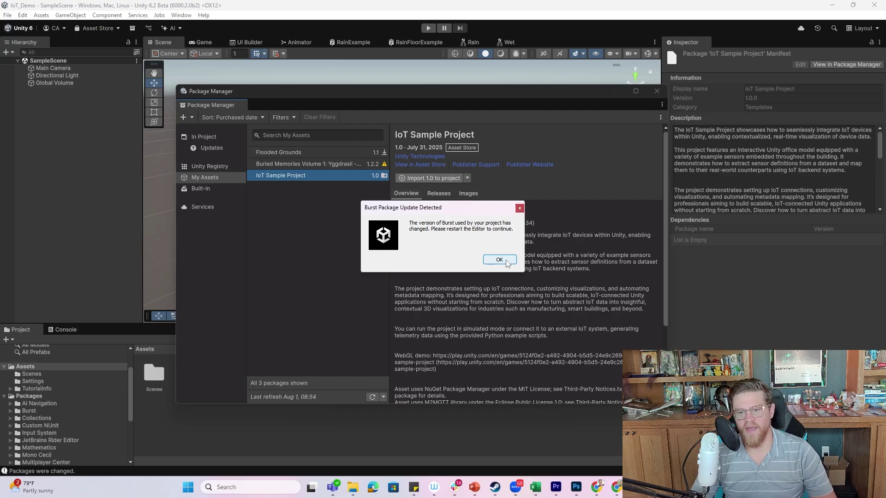
{"action": "left_click", "coordinate": [507, 262]}
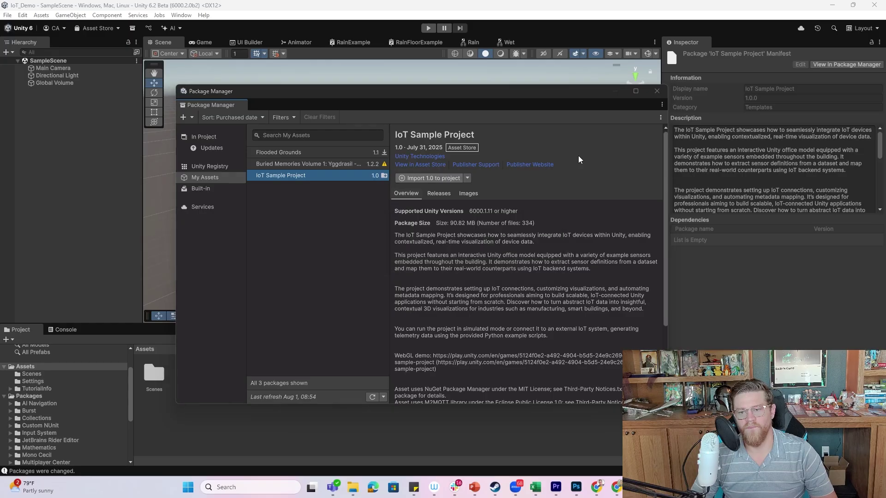
Import all IoT Sample Project content and its project-settings overrides into the project, and close the Package Manager.
{"action": "left_click", "coordinate": [430, 178]}
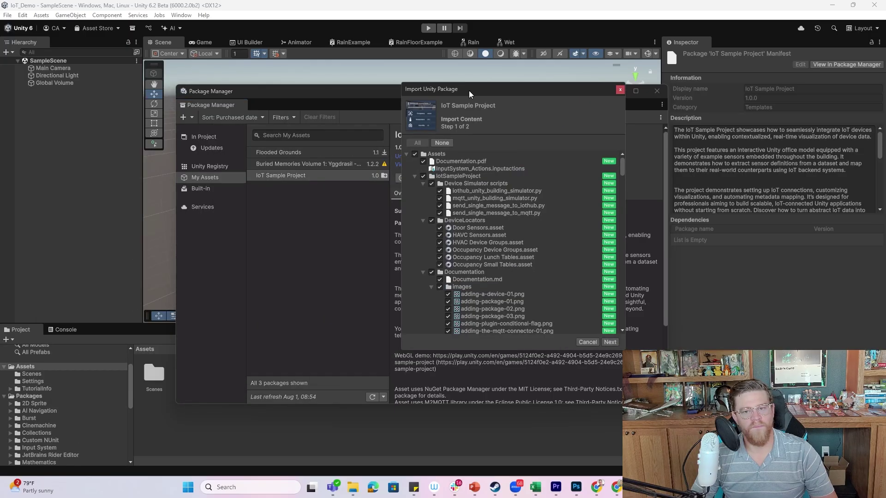
{"action": "left_click", "coordinate": [610, 342]}
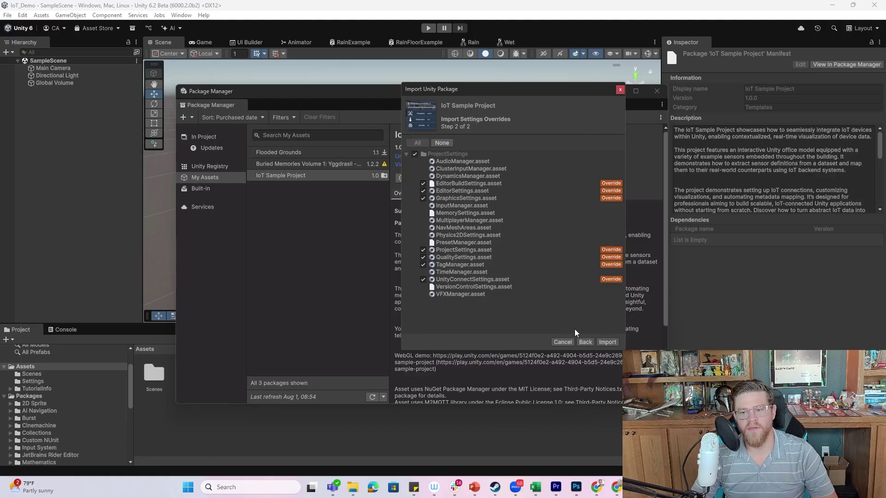
{"action": "left_click", "coordinate": [607, 342]}
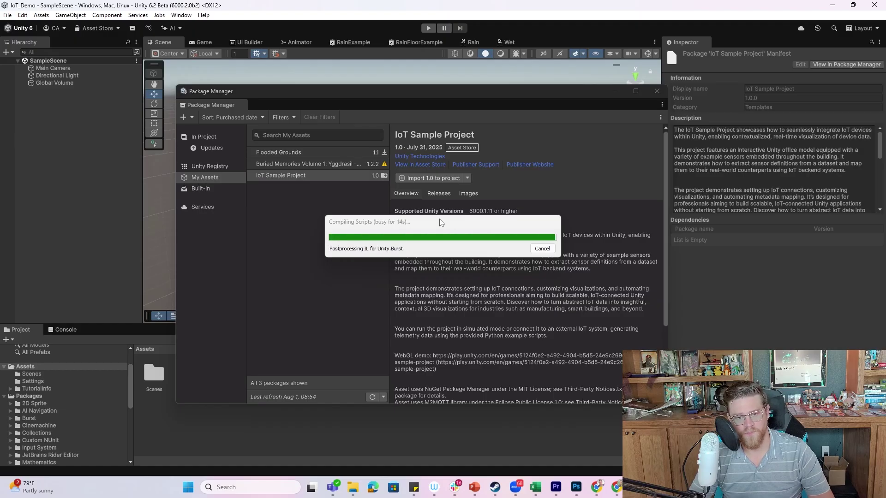
{"action": "left_click", "coordinate": [657, 91]}
Close the Unity Editor and reopen the IoT_Demo project.
{"action": "left_click", "coordinate": [6, 15]}
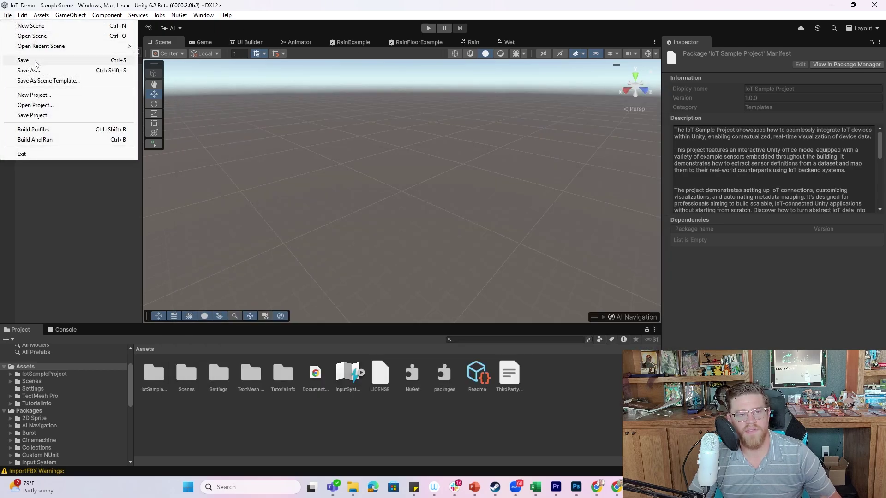
{"action": "key", "text": "Escape"}
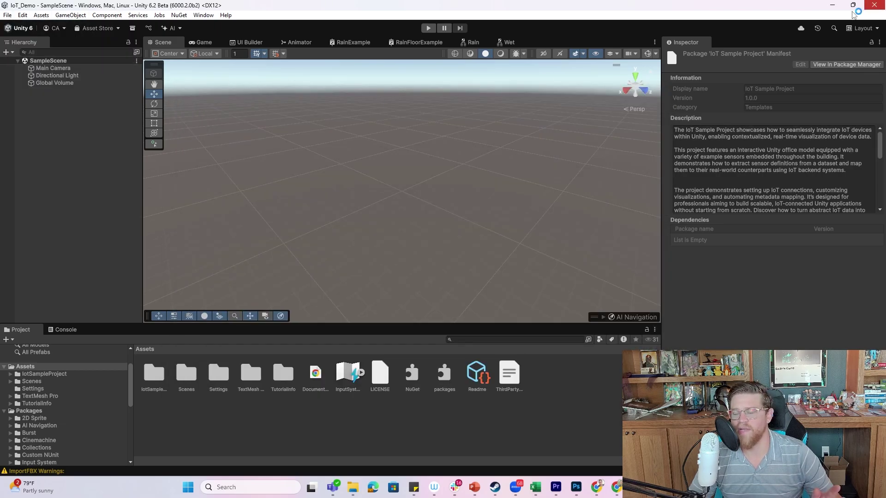
{"action": "left_click", "coordinate": [873, 4]}
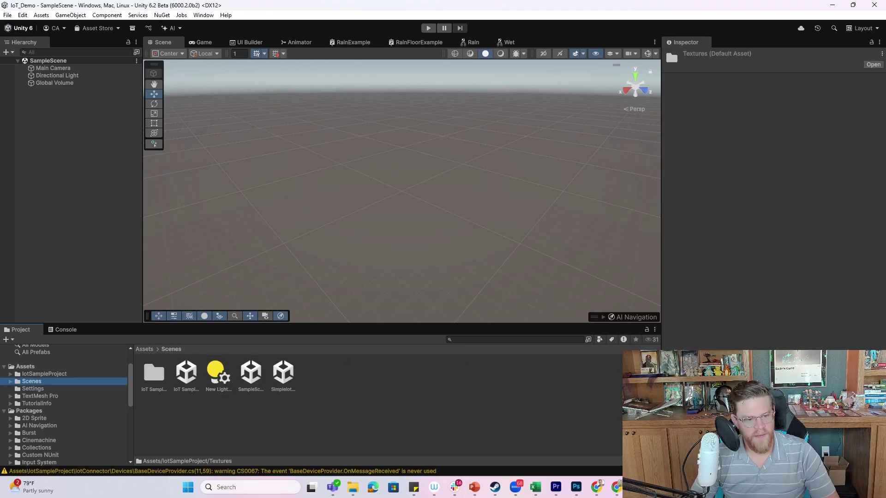
Look through the IotSampleProject asset folders, including Device Simulator scripts, DeviceLocators, Documentation, IotConnector and Prefabs.
{"action": "left_click", "coordinate": [11, 375]}
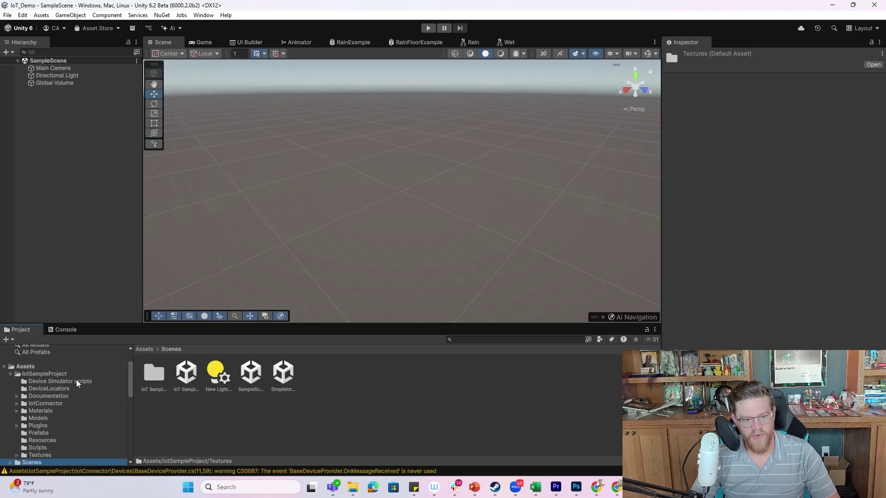
{"action": "left_click", "coordinate": [73, 383]}
{"action": "scroll", "coordinate": [65, 377], "scroll_direction": "down", "scroll_amount": 2}
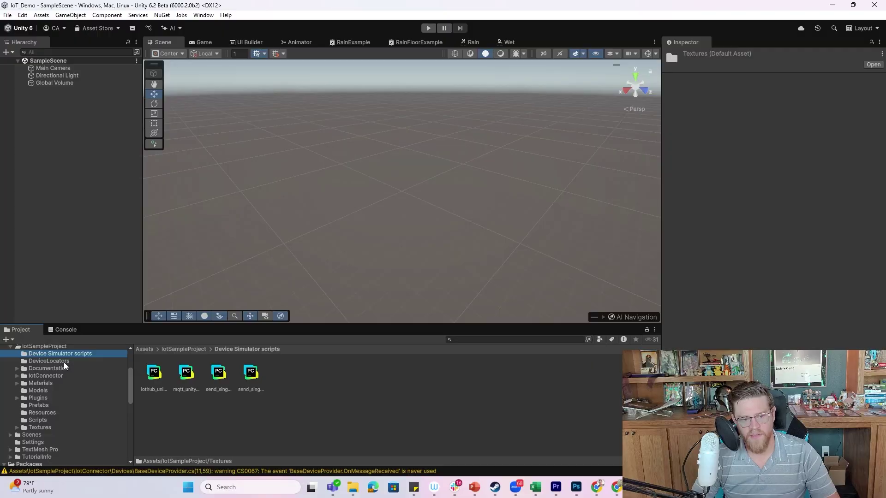
{"action": "left_click", "coordinate": [68, 363]}
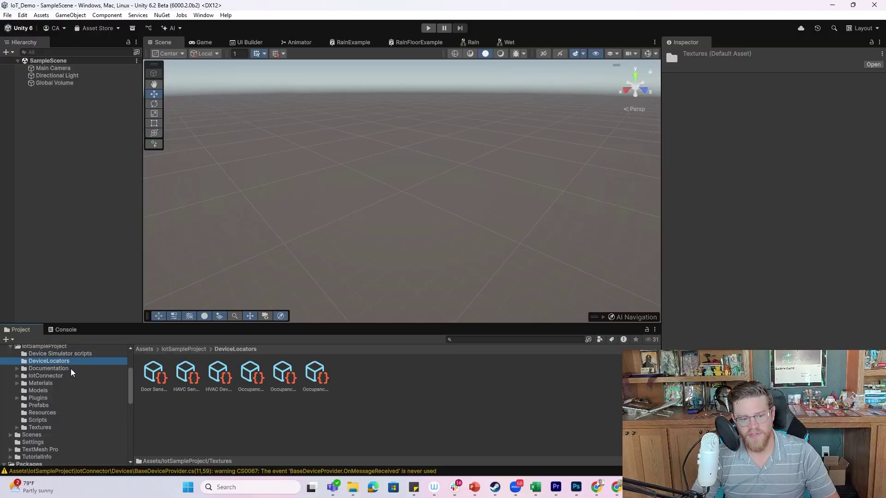
{"action": "left_click", "coordinate": [72, 369]}
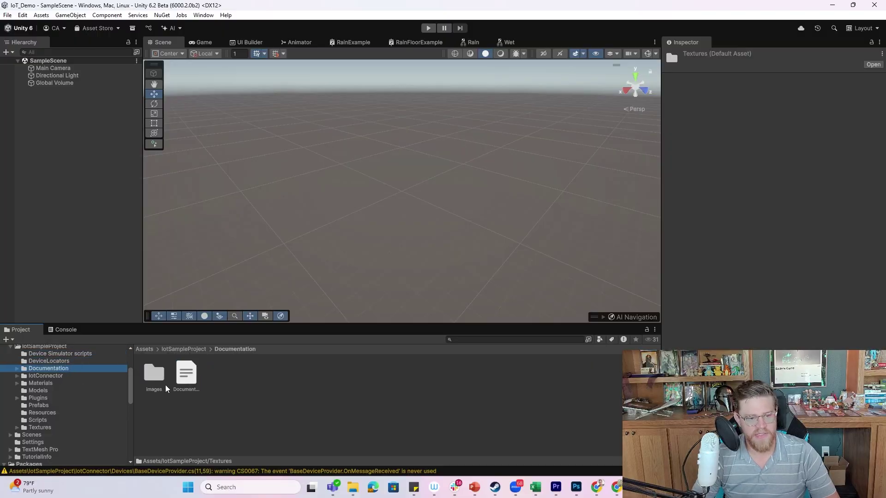
{"action": "left_click", "coordinate": [46, 376]}
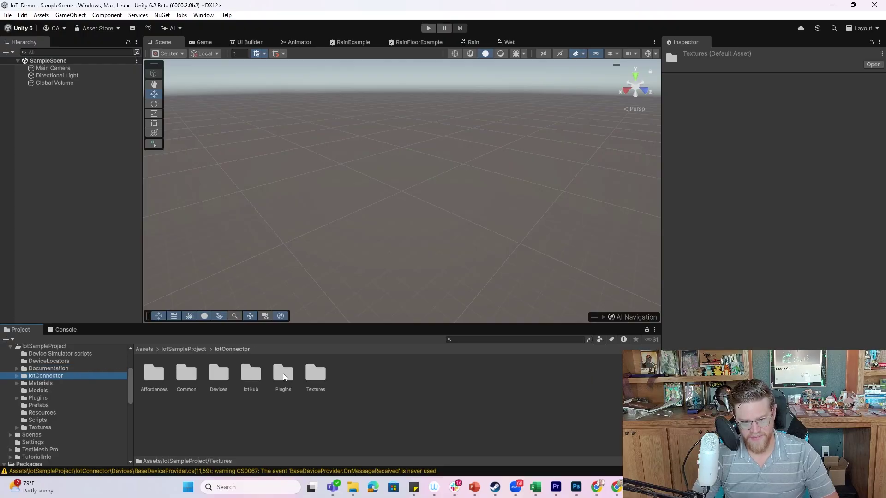
{"action": "left_click", "coordinate": [46, 406]}
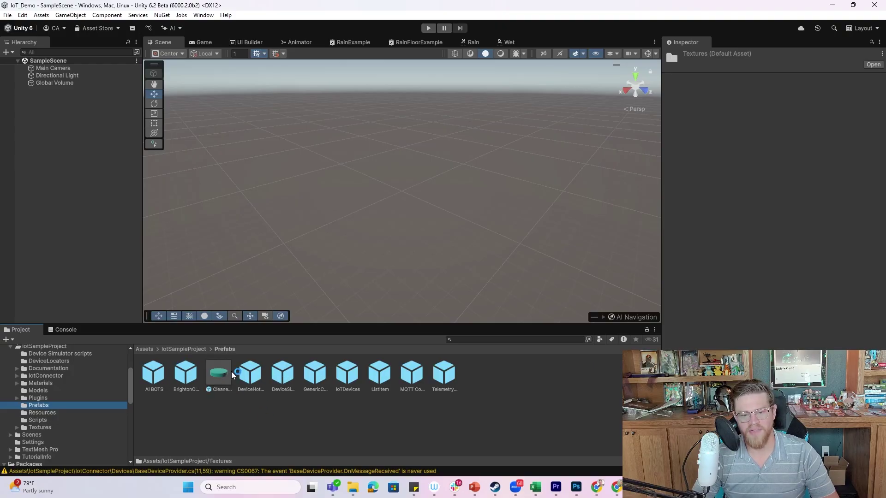
{"action": "scroll", "coordinate": [64, 415], "scroll_direction": "down", "scroll_amount": 1}
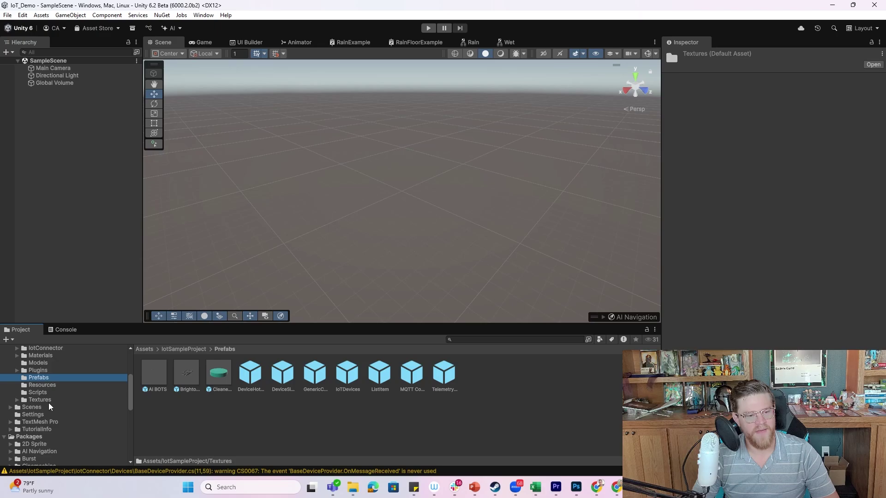
Open the IoT Sample Scene from the project's Scenes folder.
{"action": "left_click", "coordinate": [51, 408]}
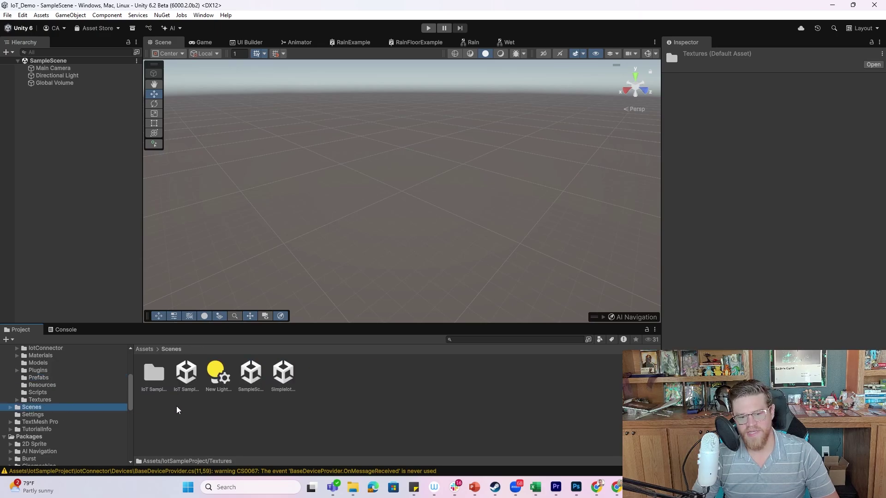
{"action": "left_click", "coordinate": [187, 376]}
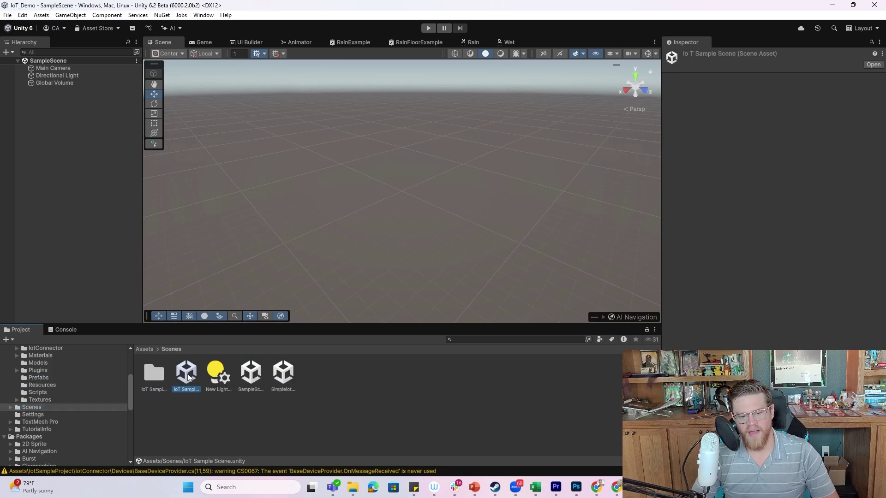
{"action": "double_click", "coordinate": [188, 378]}
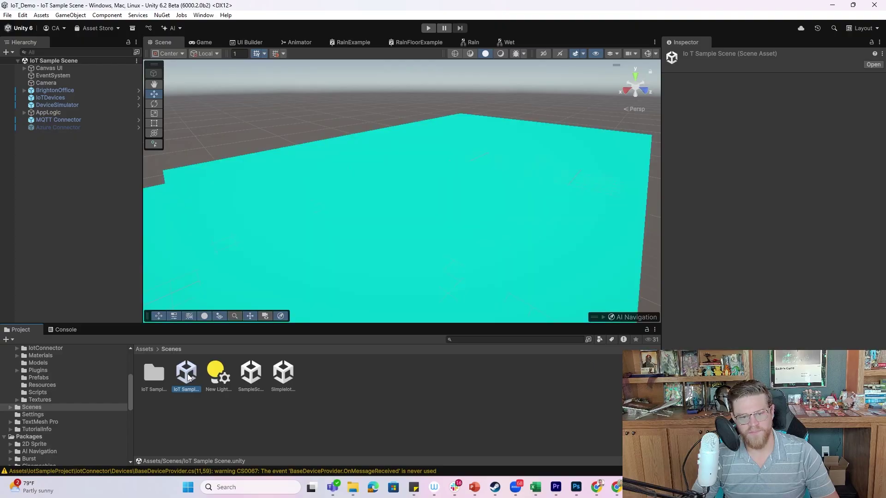
Examine the office building model's interior and overall layout from several angles in the Scene view.
{"action": "right_click_drag", "start_coordinate": [450, 222], "coordinate": [410, 223]}
{"action": "middle_click_drag", "start_coordinate": [423, 222], "coordinate": [522, 187]}
{"action": "left_click_drag", "start_coordinate": [522, 187], "coordinate": [295, 213], "text": "alt"}
{"action": "middle_click_drag", "start_coordinate": [447, 231], "coordinate": [398, 187]}
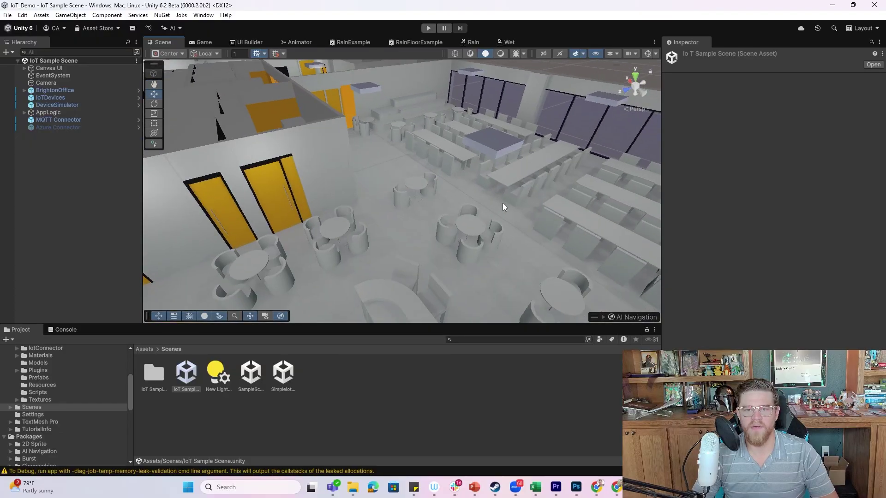
{"action": "scroll", "coordinate": [441, 208], "scroll_direction": "down", "scroll_amount": 3}
{"action": "left_click_drag", "start_coordinate": [442, 209], "coordinate": [212, 199], "text": "alt"}
{"action": "middle_click_drag", "start_coordinate": [212, 200], "coordinate": [510, 221]}
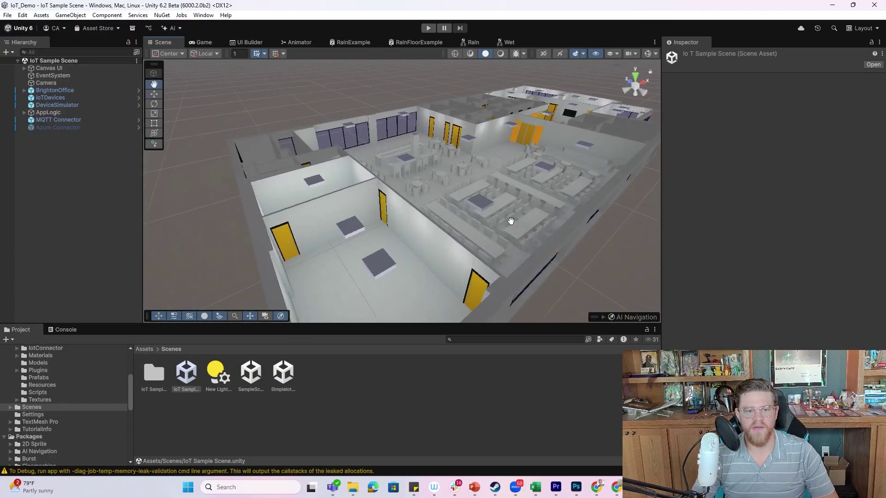
{"action": "left_click_drag", "start_coordinate": [510, 221], "coordinate": [428, 98], "text": "alt"}
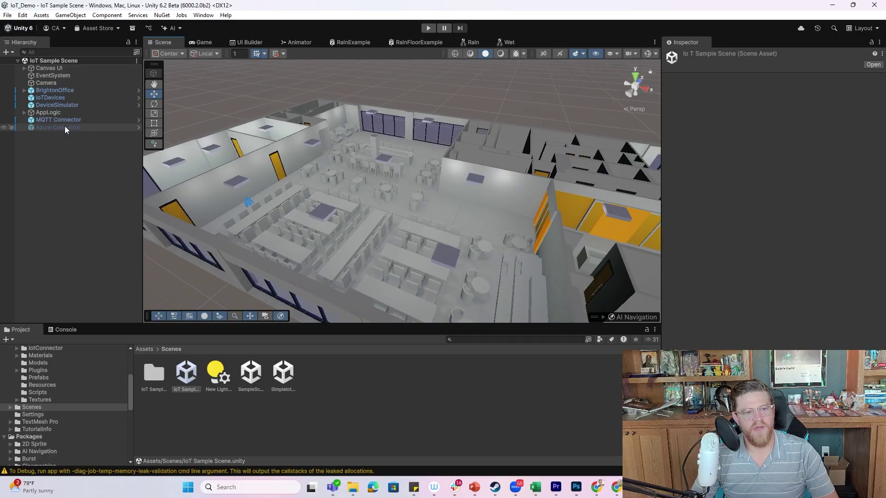
Expand the BrightonOffice object's hierarchy and turn on gizmos in the Scene view.
{"action": "left_click", "coordinate": [24, 91]}
{"action": "middle_click_drag", "start_coordinate": [272, 156], "coordinate": [376, 167]}
{"action": "left_click", "coordinate": [656, 54]}
{"action": "left_click", "coordinate": [649, 53]}
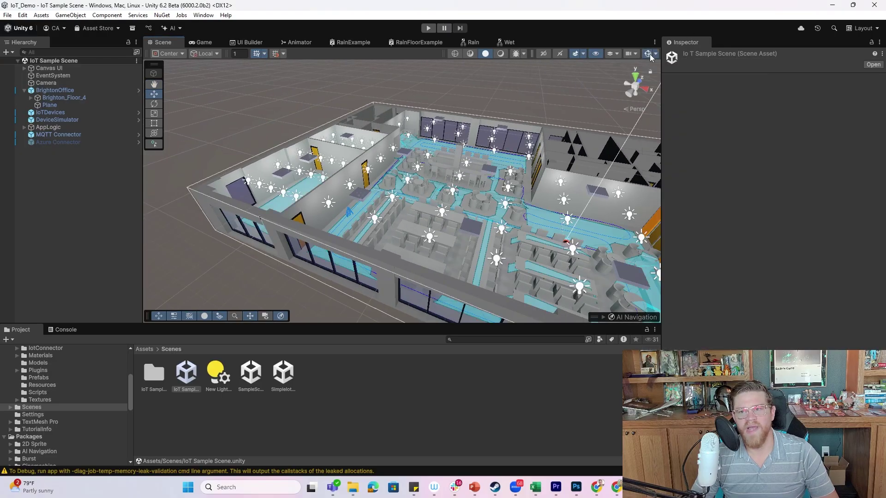
Select CeilingLight_46 in the Kitchen2 zone of the office and examine its Light component settings.
{"action": "scroll", "coordinate": [370, 223], "scroll_direction": "up", "scroll_amount": 5}
{"action": "middle_click_drag", "start_coordinate": [370, 224], "coordinate": [516, 223]}
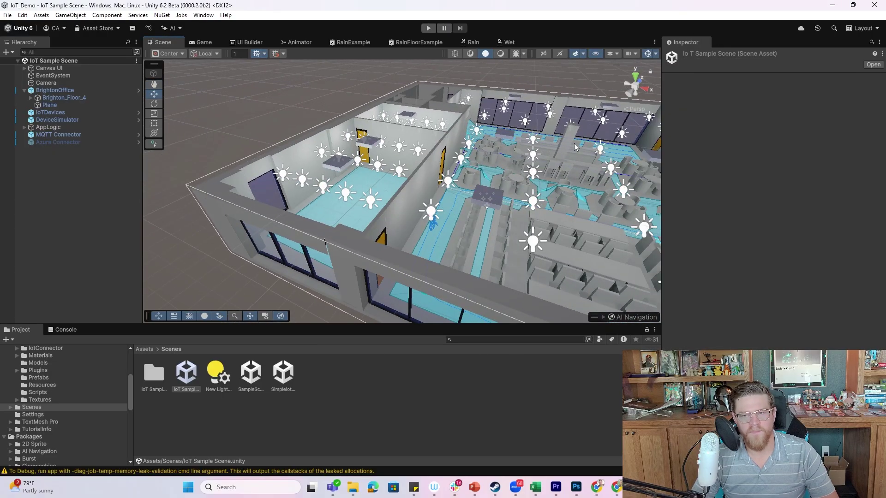
{"action": "left_click", "coordinate": [347, 196]}
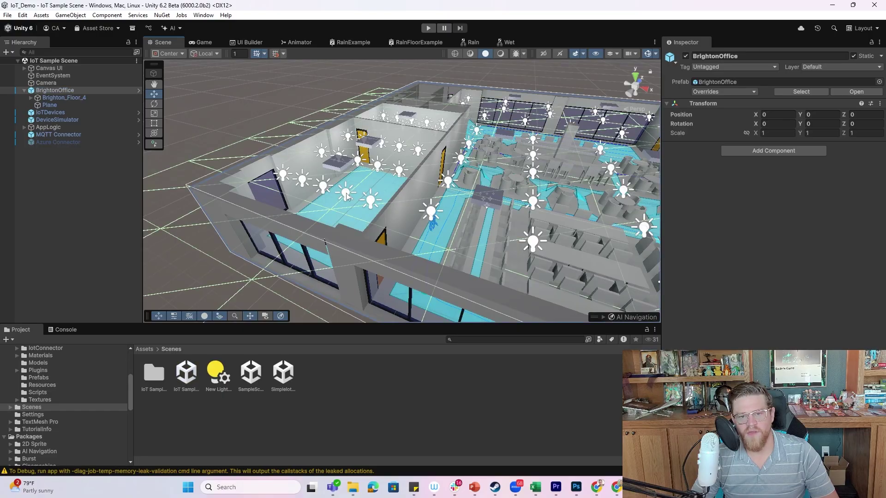
{"action": "scroll", "coordinate": [598, 193], "scroll_direction": "up", "scroll_amount": 3}
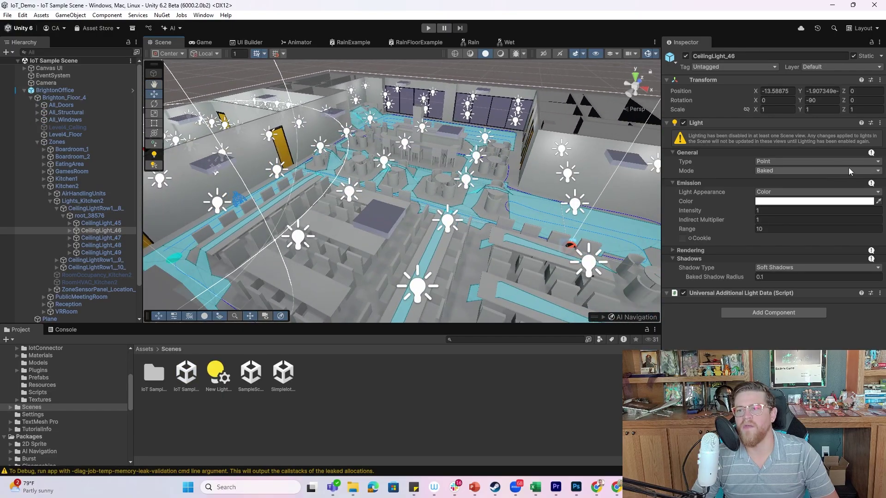
{"action": "scroll", "coordinate": [403, 172], "scroll_direction": "down", "scroll_amount": 6}
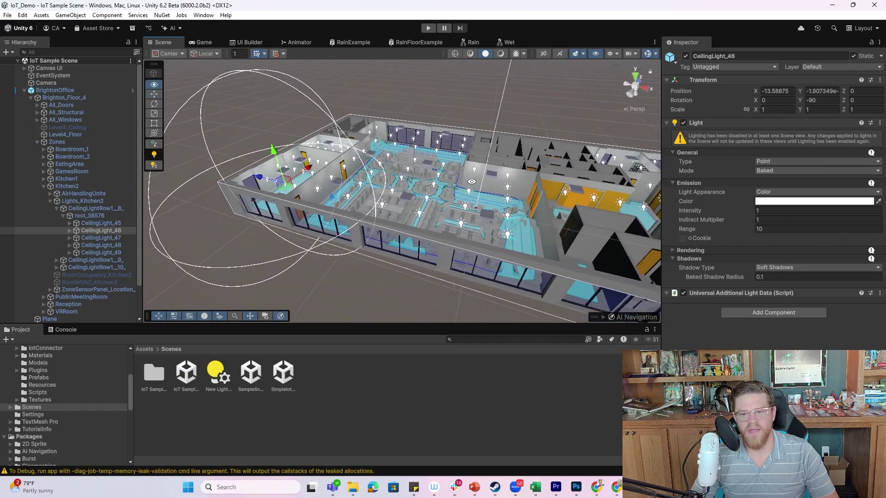
{"action": "scroll", "coordinate": [538, 159], "scroll_direction": "up", "scroll_amount": 1}
Open the Lighting window, dock it beside the Inspector, and show the scene's baked lightmaps.
{"action": "left_click", "coordinate": [203, 14]}
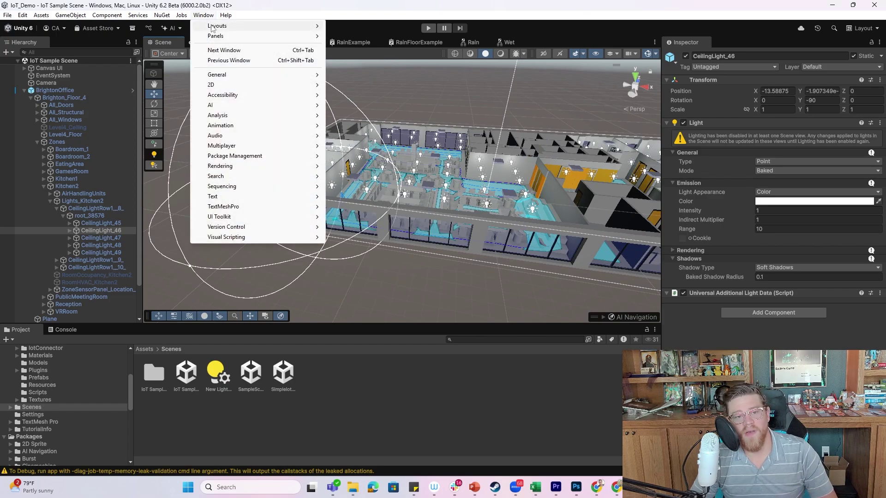
{"action": "mouse_move", "coordinate": [266, 167]}
{"action": "left_click", "coordinate": [351, 165]}
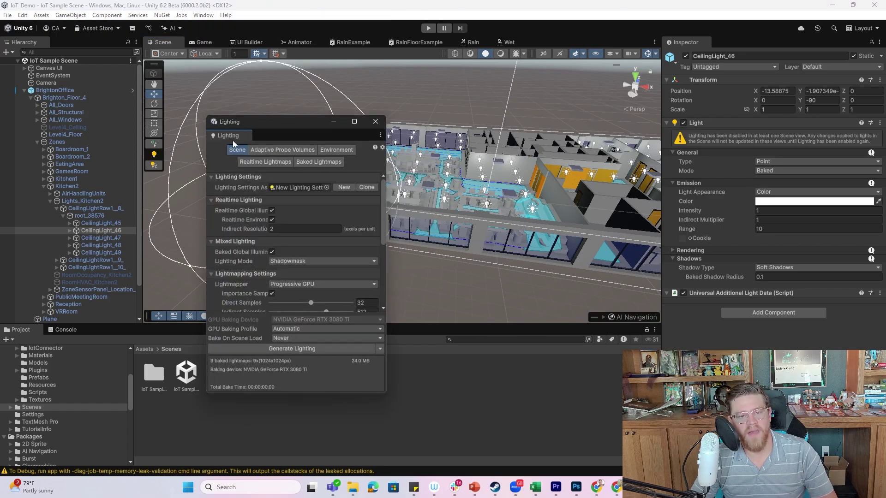
{"action": "left_click_drag", "start_coordinate": [232, 140], "coordinate": [735, 48]}
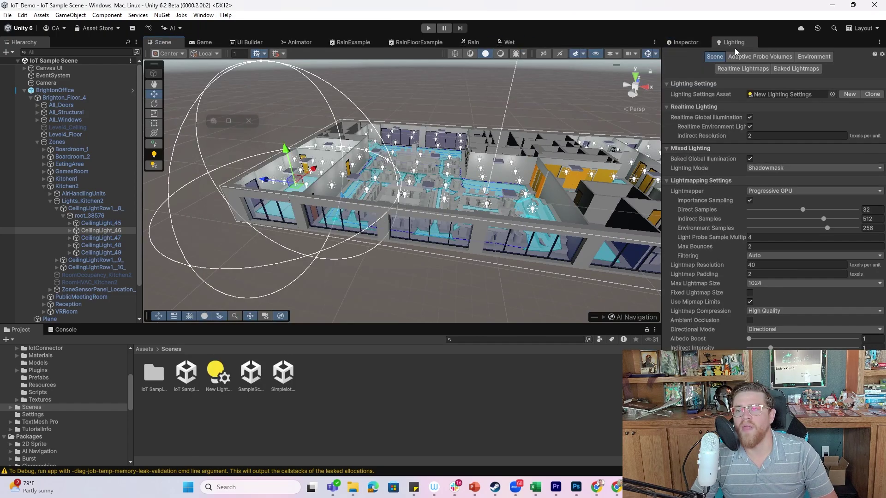
{"action": "left_click", "coordinate": [789, 68]}
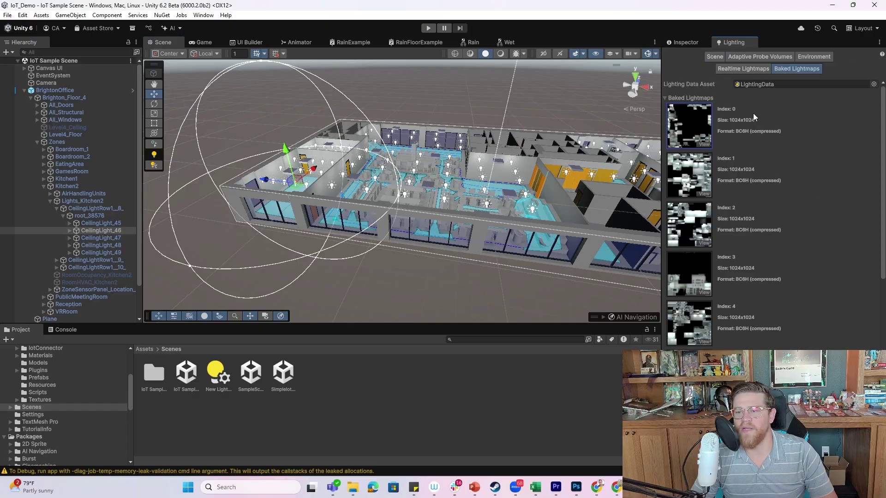
Run the IoT Sample Scene in Play mode and tilt the camera from the top-down view to an angled view of the office.
{"action": "middle_click_drag", "start_coordinate": [520, 235], "coordinate": [416, 231]}
{"action": "mouse_move", "coordinate": [415, 230]}
{"action": "left_mouse_down", "text": "alt"}
{"action": "mouse_move", "coordinate": [500, 263]}
{"action": "mouse_move", "coordinate": [503, 272]}
{"action": "mouse_move", "coordinate": [420, 234]}
{"action": "left_mouse_up", "text": "alt"}
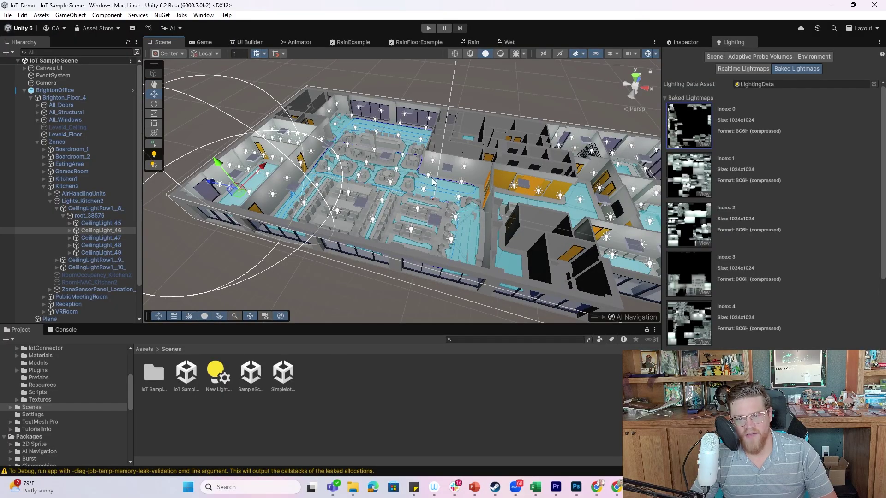
{"action": "right_click_drag", "start_coordinate": [433, 179], "coordinate": [521, 240], "text": "alt"}
{"action": "left_click_drag", "start_coordinate": [522, 240], "coordinate": [558, 220], "text": "alt"}
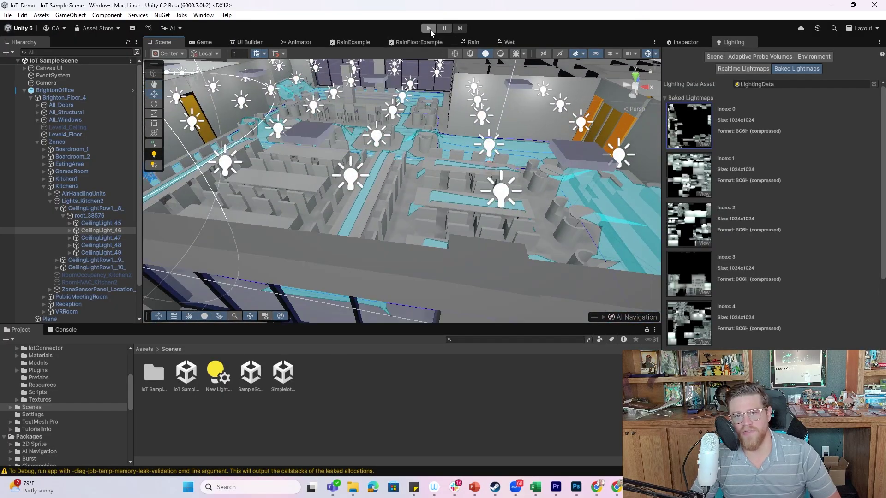
{"action": "left_click", "coordinate": [429, 28]}
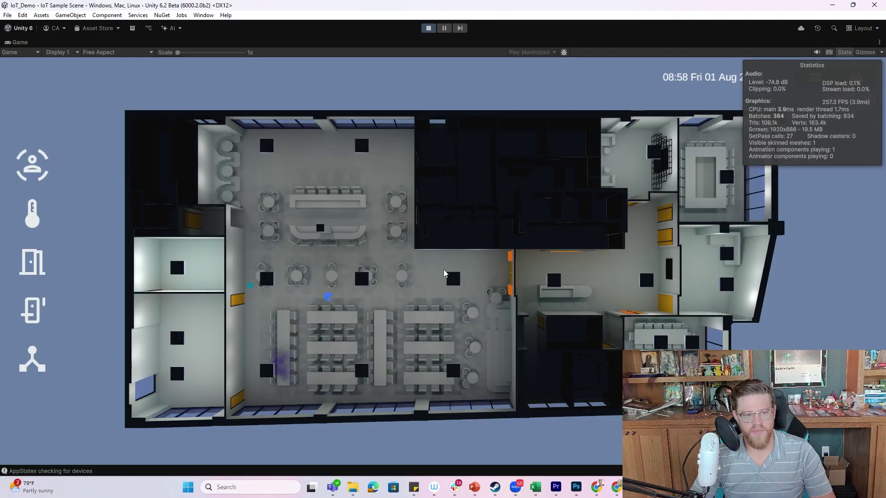
{"action": "left_click_drag", "start_coordinate": [444, 273], "coordinate": [510, 109]}
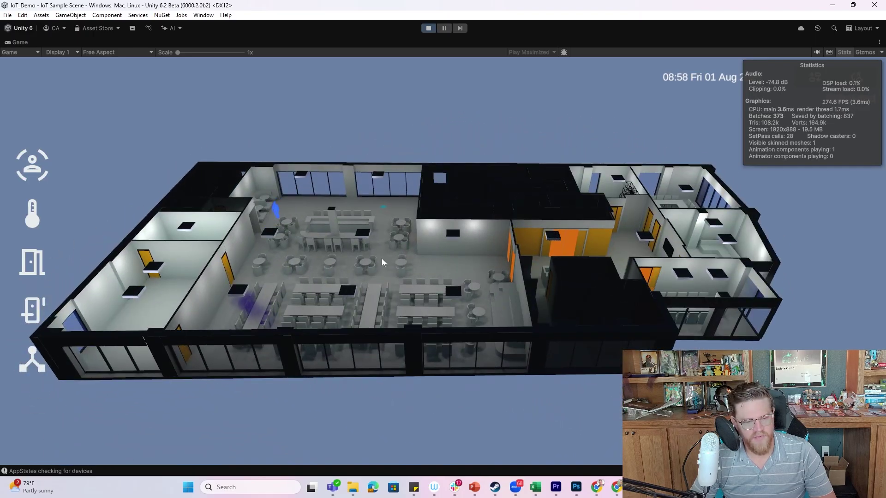
Show the Seating Occupancy overlay and view the sensor readings of several lunch tables, including LunchTable_2 and LunchTable_6.
{"action": "left_click", "coordinate": [44, 168]}
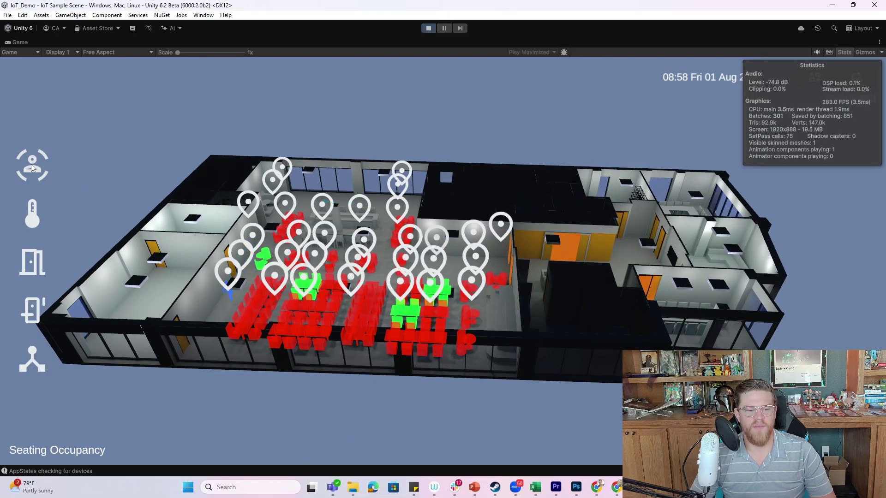
{"action": "left_click", "coordinate": [421, 292]}
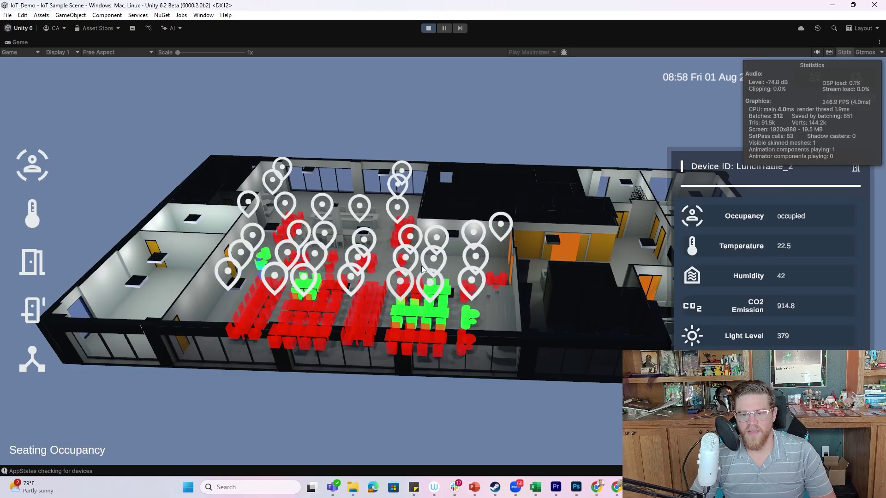
{"action": "left_click", "coordinate": [433, 257]}
{"action": "left_click", "coordinate": [416, 240]}
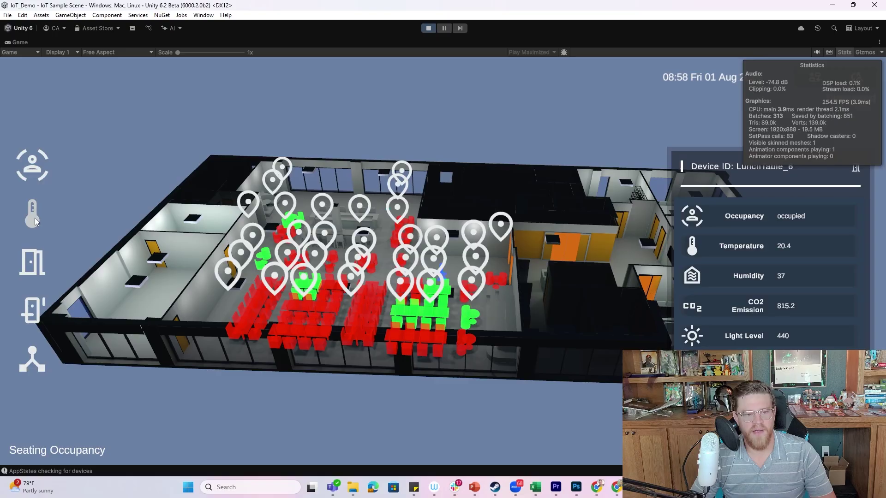
Show the HVAC overlay and view the readings of air handling units AirHandlingUnit_005 and AirHandlingUnit_006_1.
{"action": "left_click", "coordinate": [32, 214]}
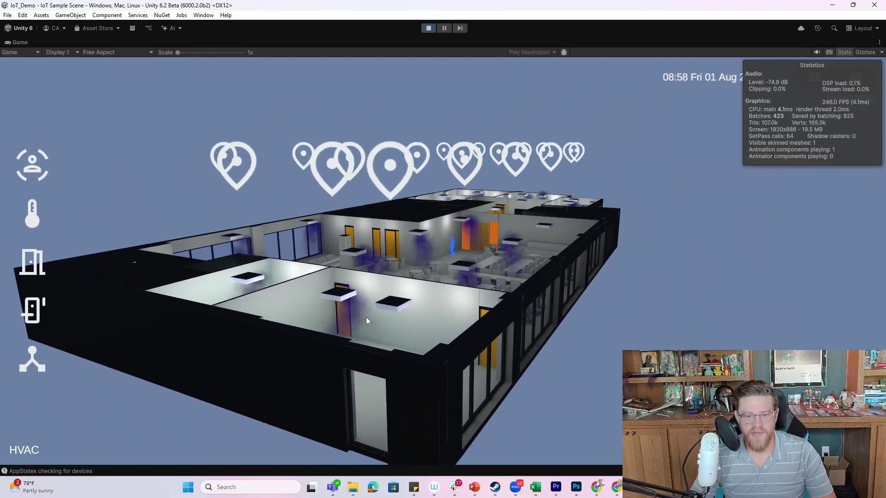
{"action": "mouse_move", "coordinate": [366, 317]}
{"action": "left_mouse_down"}
{"action": "mouse_move", "coordinate": [425, 308]}
{"action": "mouse_move", "coordinate": [380, 314]}
{"action": "left_mouse_up"}
{"action": "left_click_drag", "start_coordinate": [408, 281], "coordinate": [362, 290]}
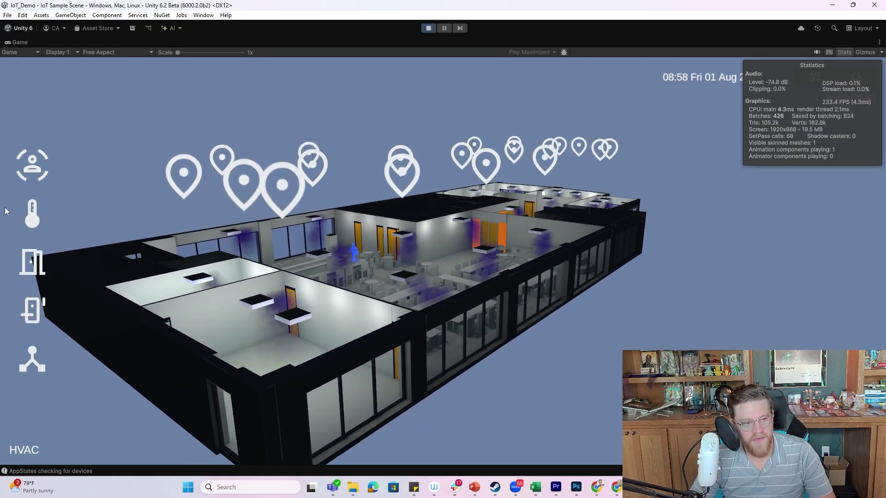
{"action": "left_click", "coordinate": [281, 187]}
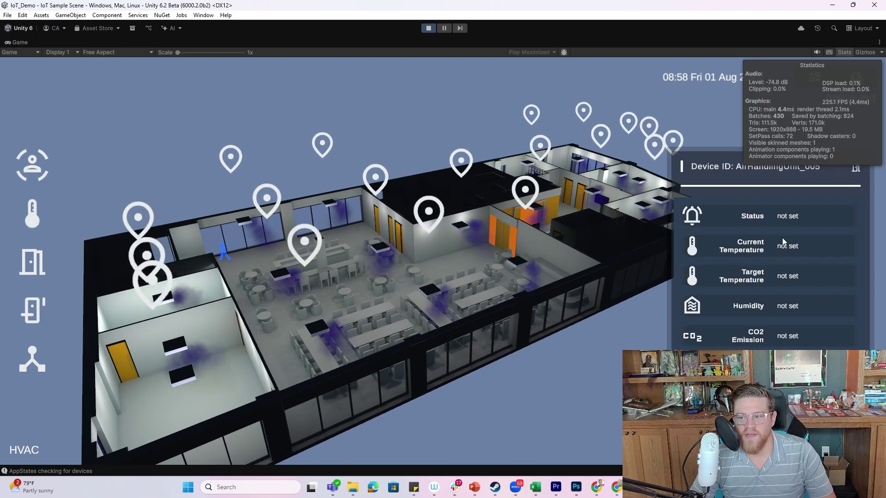
{"action": "left_click", "coordinate": [518, 260]}
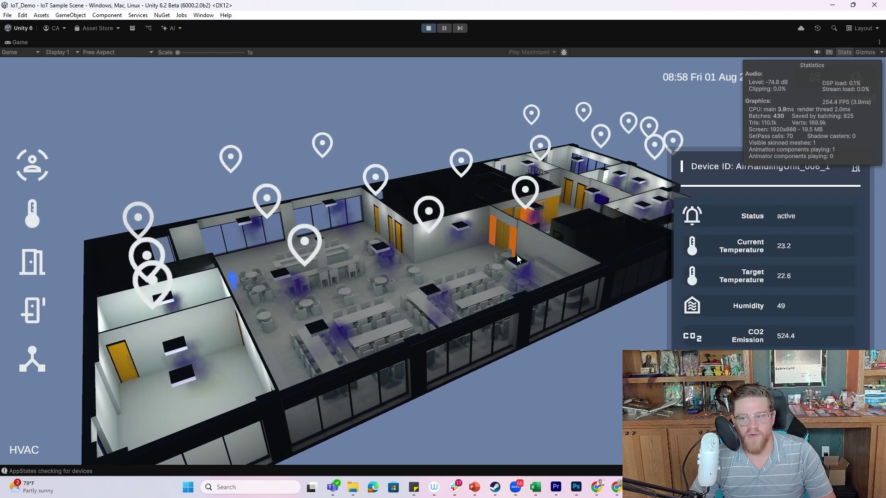
{"action": "left_click_drag", "start_coordinate": [176, 302], "coordinate": [350, 338]}
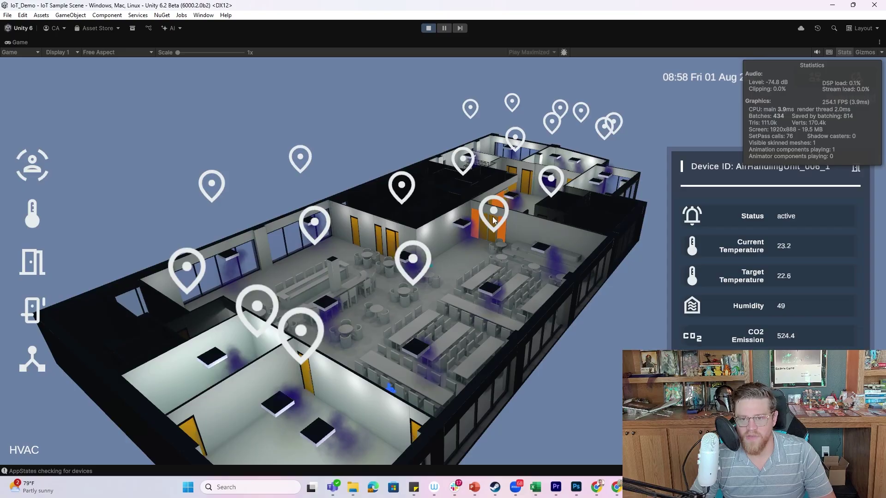
Show the Room Occupancy overlay and view the seat data of the Reception and Kitchen2 rooms.
{"action": "left_click", "coordinate": [25, 263]}
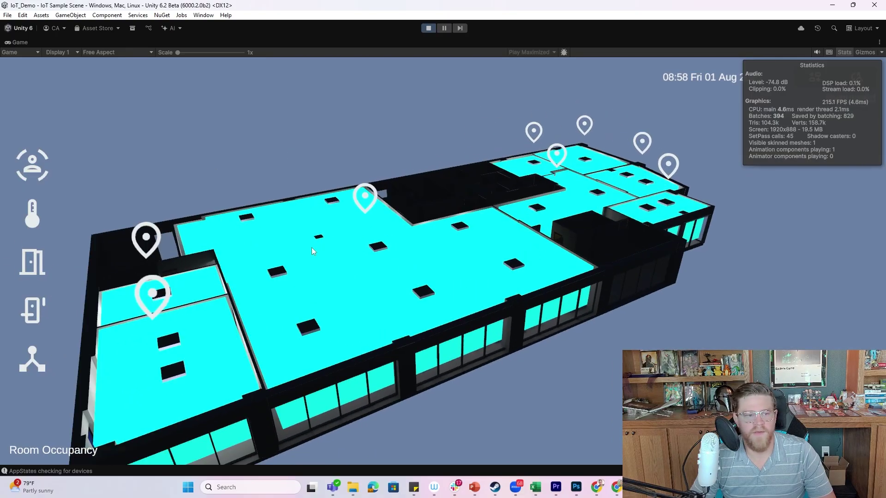
{"action": "left_click_drag", "start_coordinate": [312, 251], "coordinate": [20, 276]}
{"action": "left_click", "coordinate": [30, 269]}
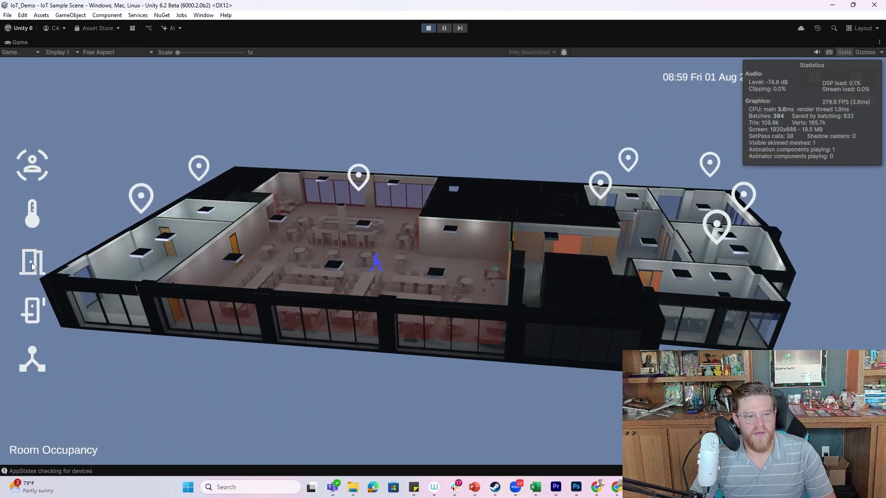
{"action": "left_click_drag", "start_coordinate": [323, 272], "coordinate": [242, 319]}
{"action": "scroll", "coordinate": [436, 284], "scroll_direction": "up", "scroll_amount": 2}
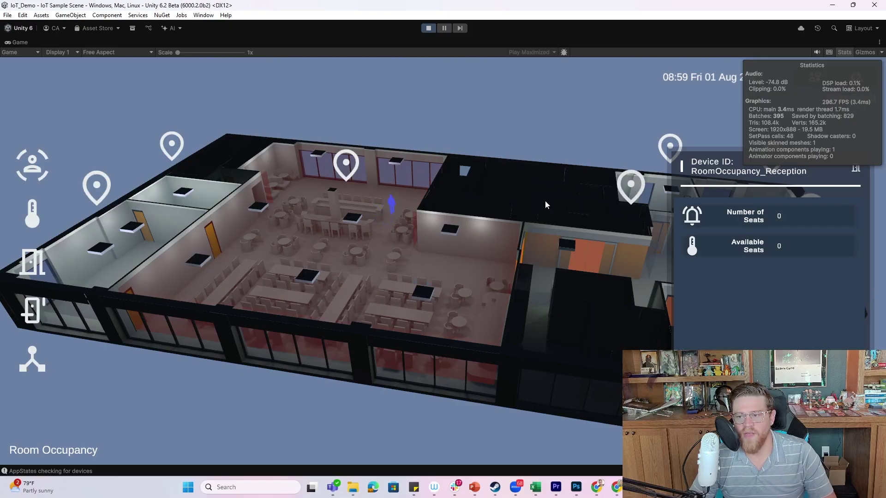
{"action": "left_click", "coordinate": [93, 186]}
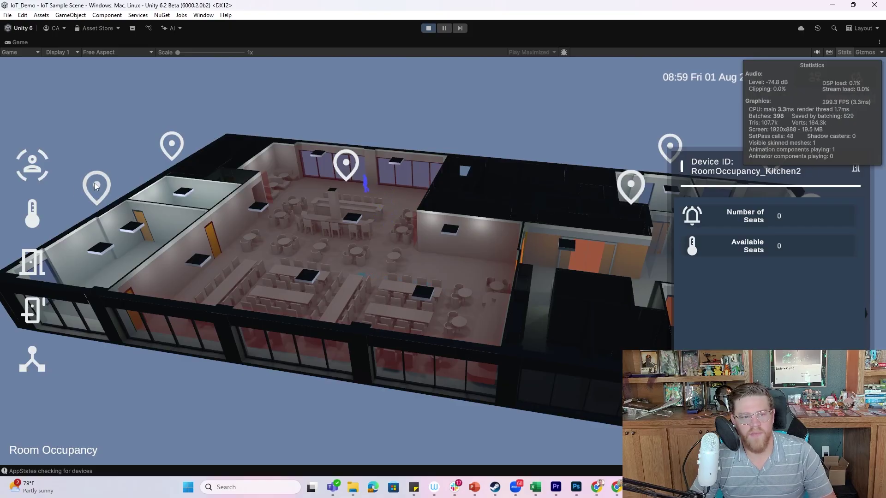
Show the Room Temperature overlay and view the device and temperature data of the Kitchen2 and Kitchen1 rooms.
{"action": "left_click", "coordinate": [34, 316]}
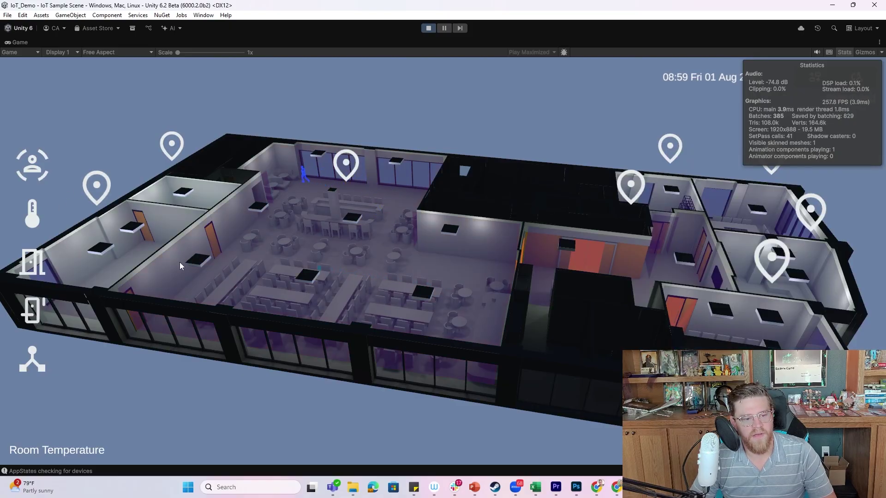
{"action": "left_click_drag", "start_coordinate": [180, 262], "coordinate": [416, 238]}
{"action": "left_click", "coordinate": [395, 381]}
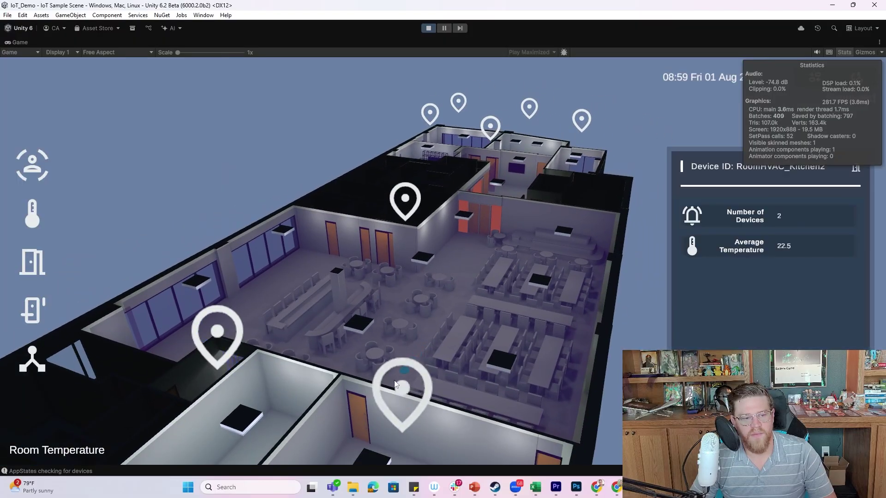
{"action": "left_click_drag", "start_coordinate": [552, 230], "coordinate": [364, 270]}
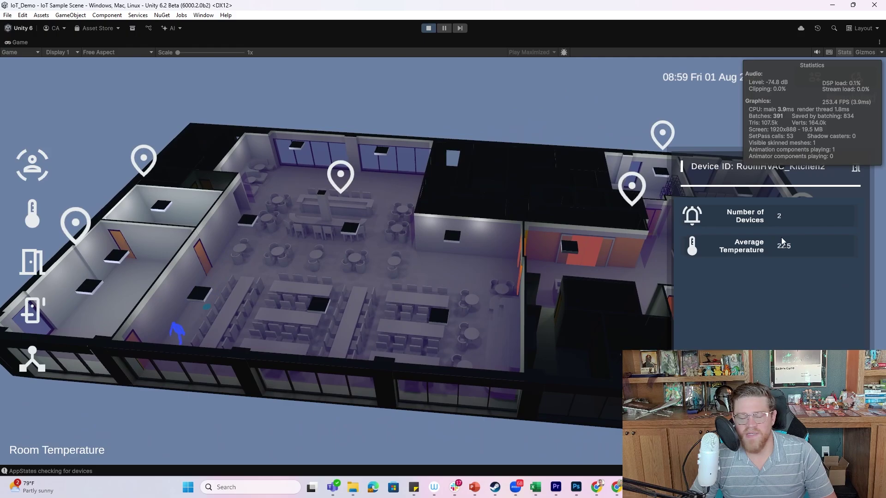
{"action": "left_click", "coordinate": [142, 162]}
{"action": "left_click_drag", "start_coordinate": [152, 171], "coordinate": [262, 244]}
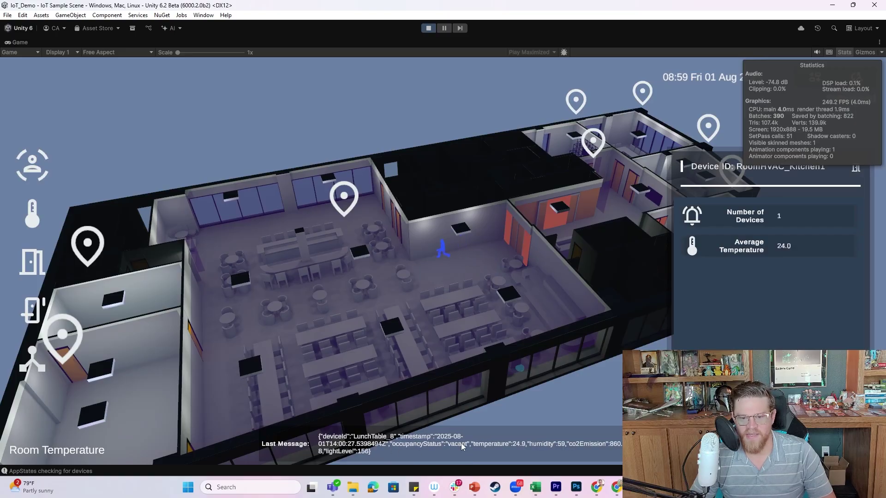
{"action": "mouse_move", "coordinate": [596, 308]}
{"action": "left_mouse_down"}
{"action": "mouse_move", "coordinate": [105, 248]}
{"action": "mouse_move", "coordinate": [595, 291]}
{"action": "left_mouse_up"}
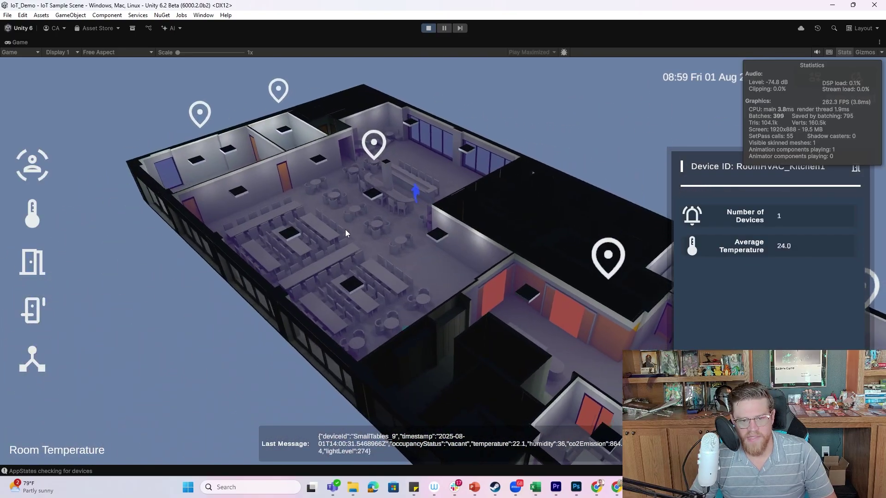
{"action": "left_click_drag", "start_coordinate": [346, 234], "coordinate": [470, 255]}
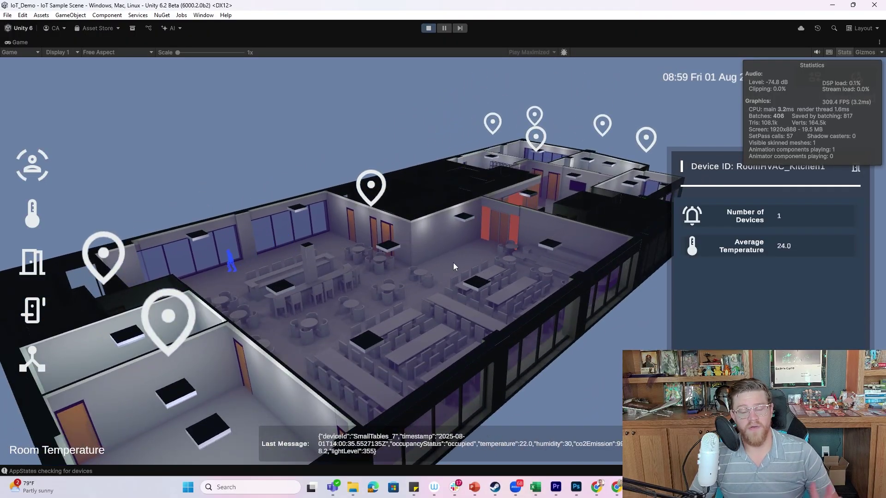
{"action": "left_click_drag", "start_coordinate": [568, 255], "coordinate": [528, 261]}
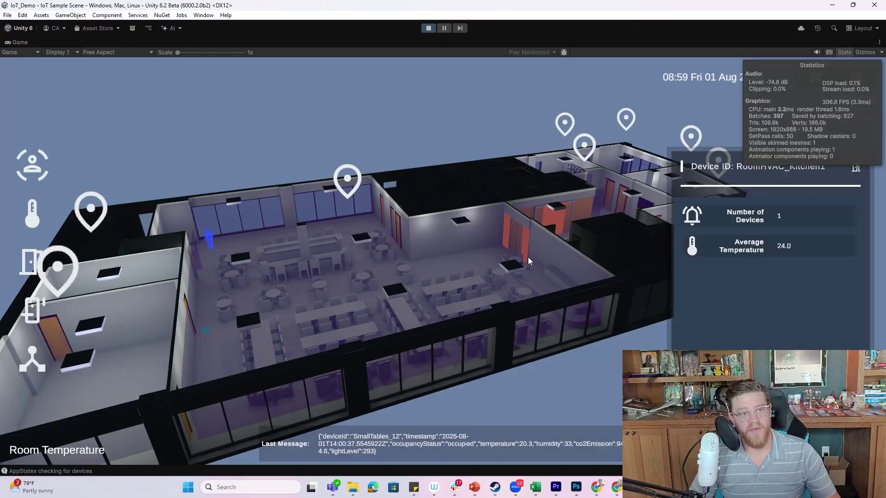